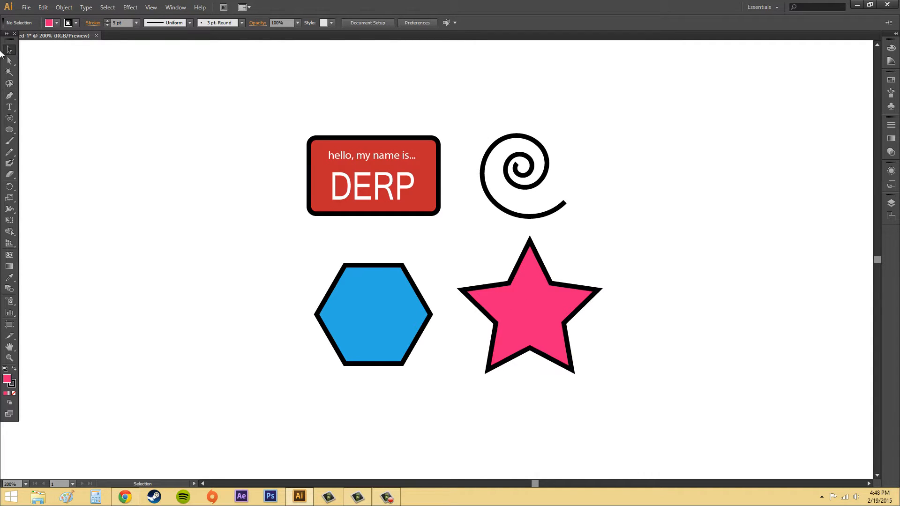
left_click(560, 347)
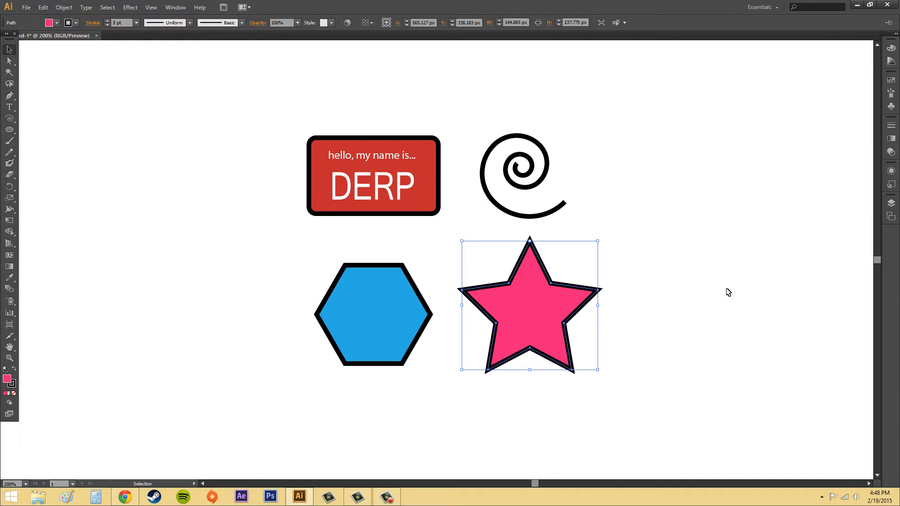
left_click(713, 322)
left_click(535, 317)
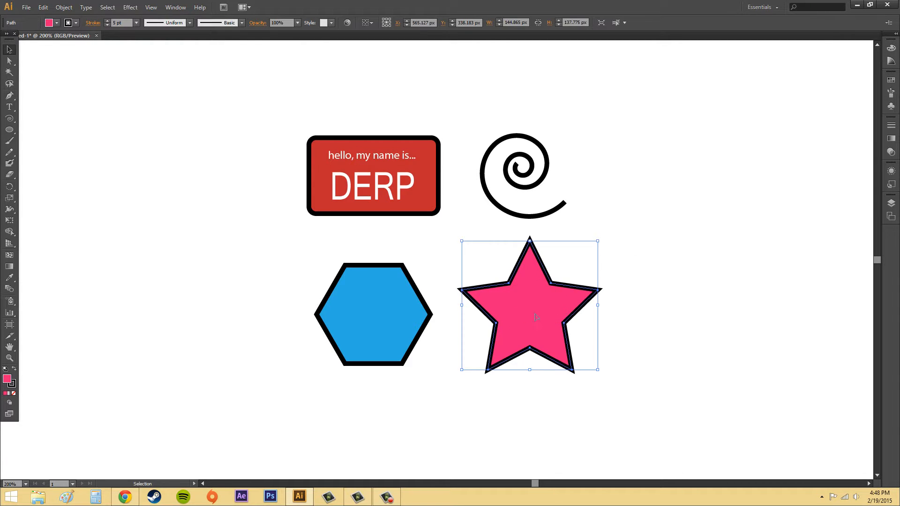
left_click(662, 319)
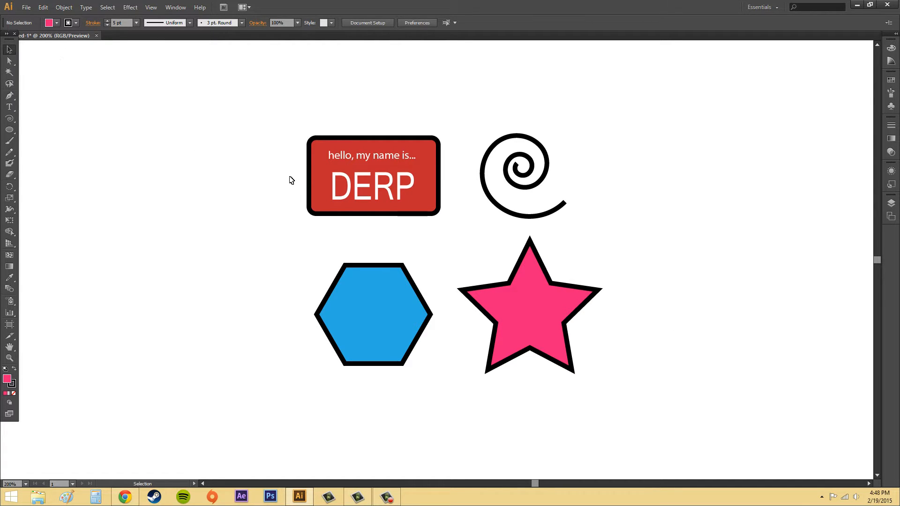
Duplicate the pink star level with the original on its right side, and delete the copy.
left_click(532, 312)
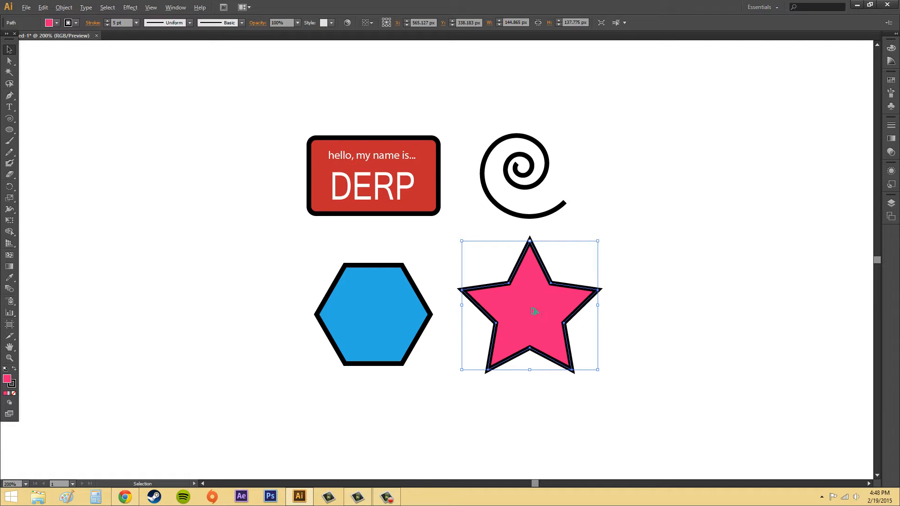
left_click_drag(534, 311, 695, 312)
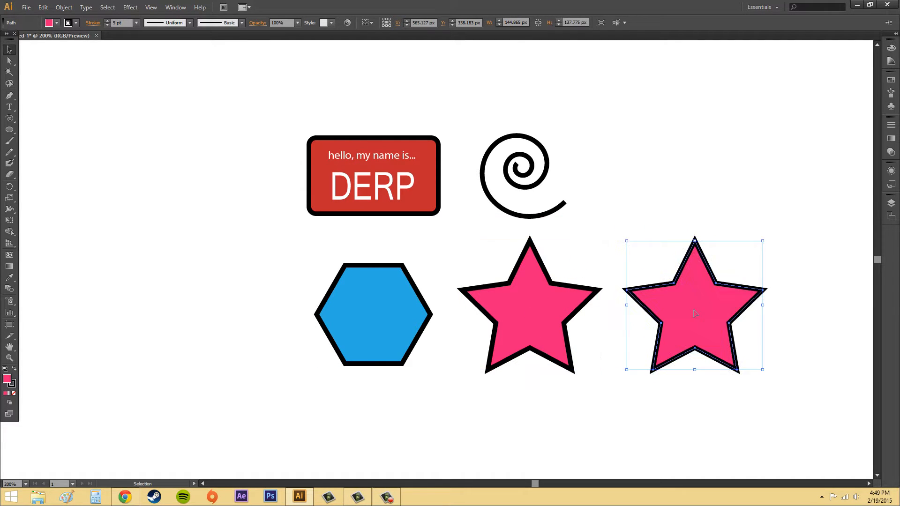
left_click(770, 397)
left_click(701, 334)
key("Delete")
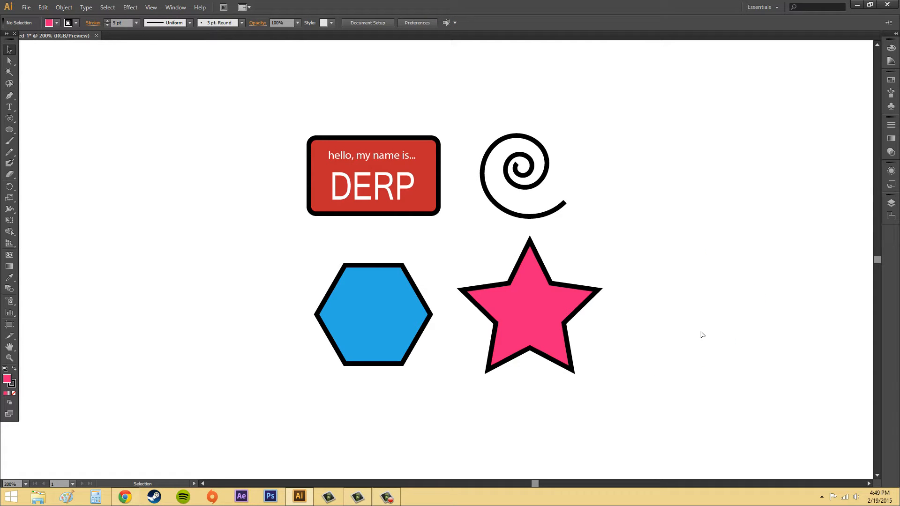
Copy the pink star to the clipboard and paste it into the artwork with the regular Paste command.
left_click(539, 306)
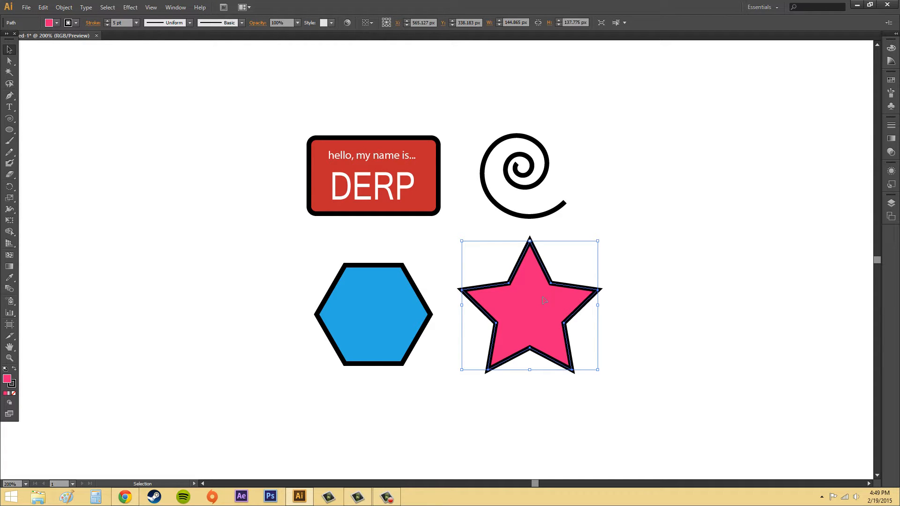
left_click(43, 8)
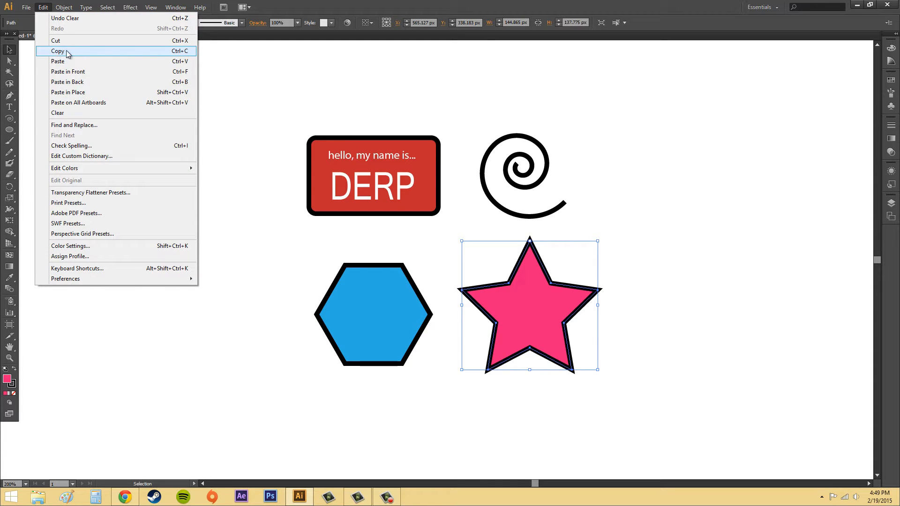
left_click(172, 52)
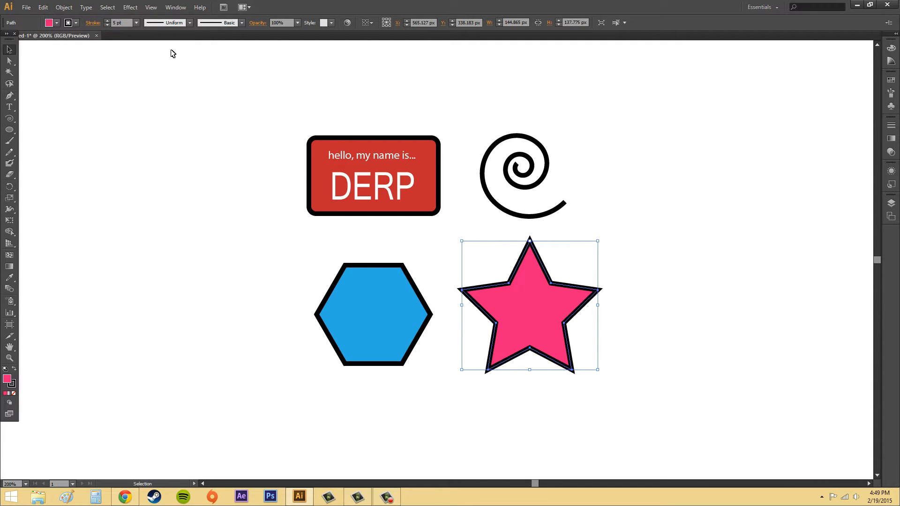
left_click(43, 7)
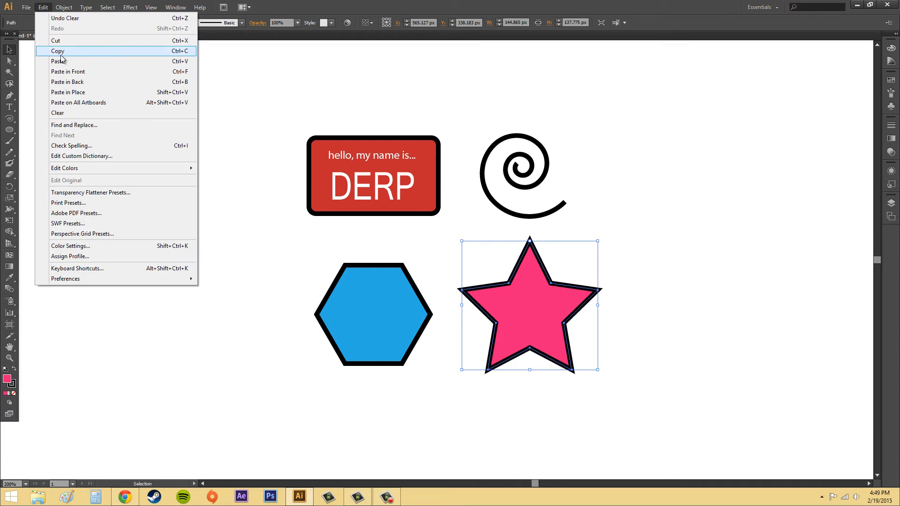
left_click(63, 64)
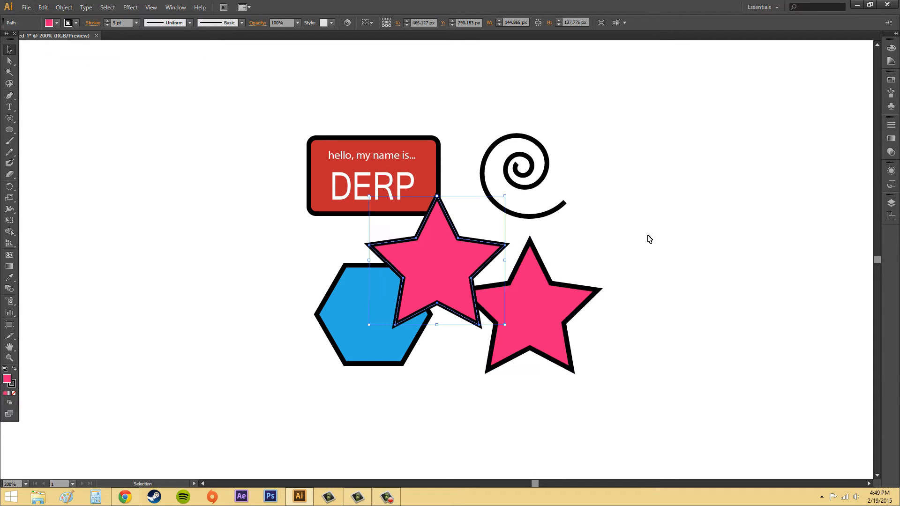
Remove the pasted star overlapping the badge and the blue hexagon.
left_click(696, 254)
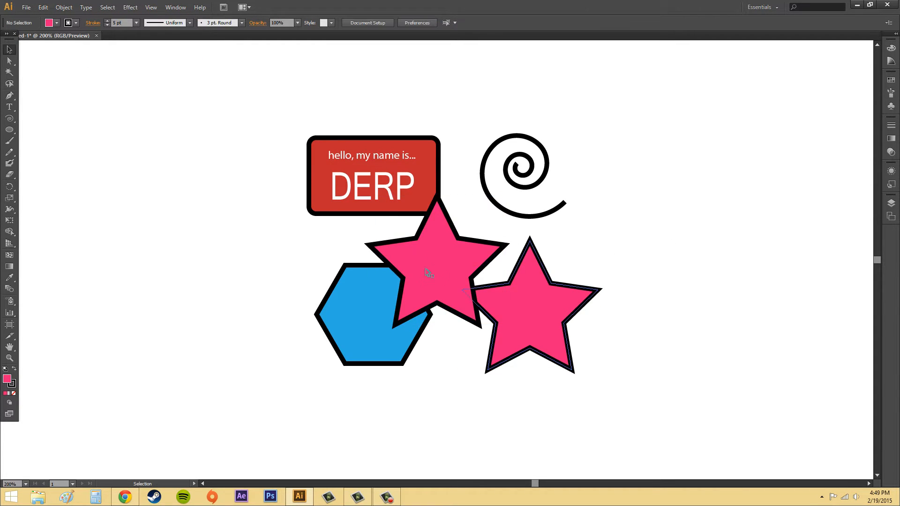
left_click(457, 265)
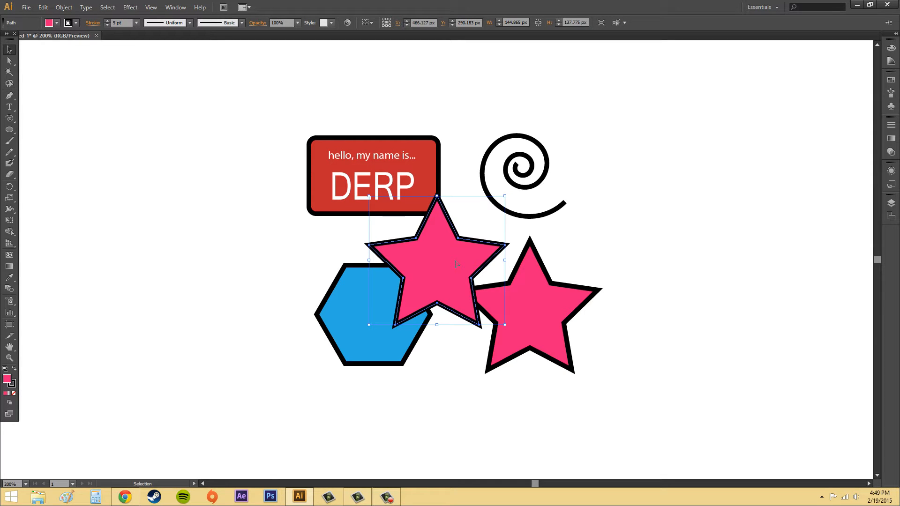
key("ctrl+z")
Paste the copied star in front of the original with Paste in Front, and move the copy up and to the right.
left_click(516, 317)
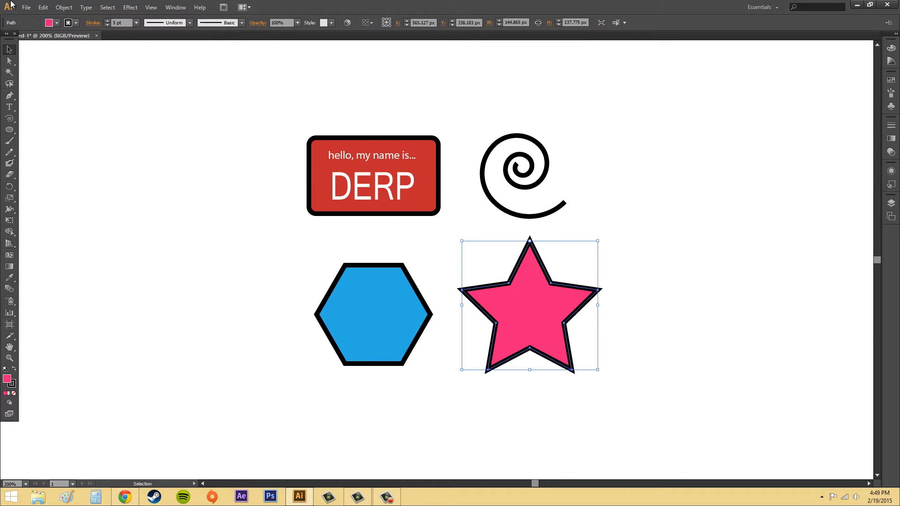
left_click(43, 7)
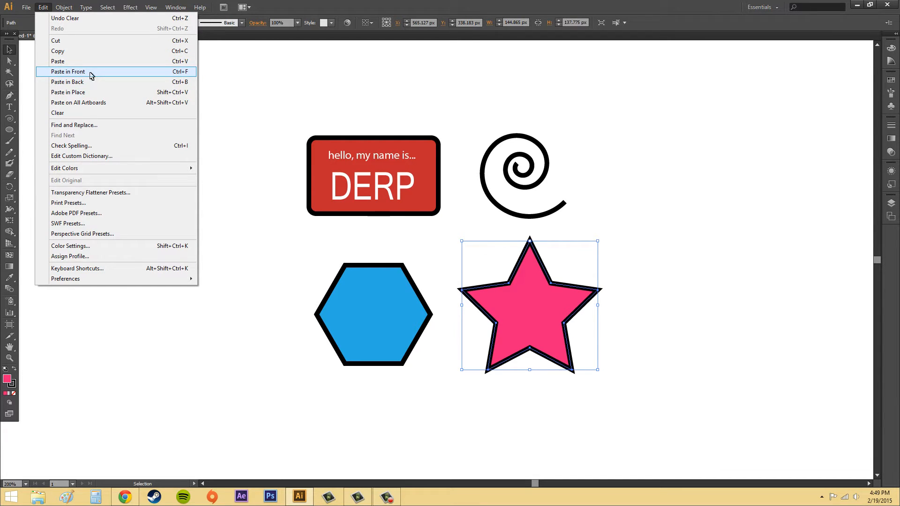
left_click(90, 72)
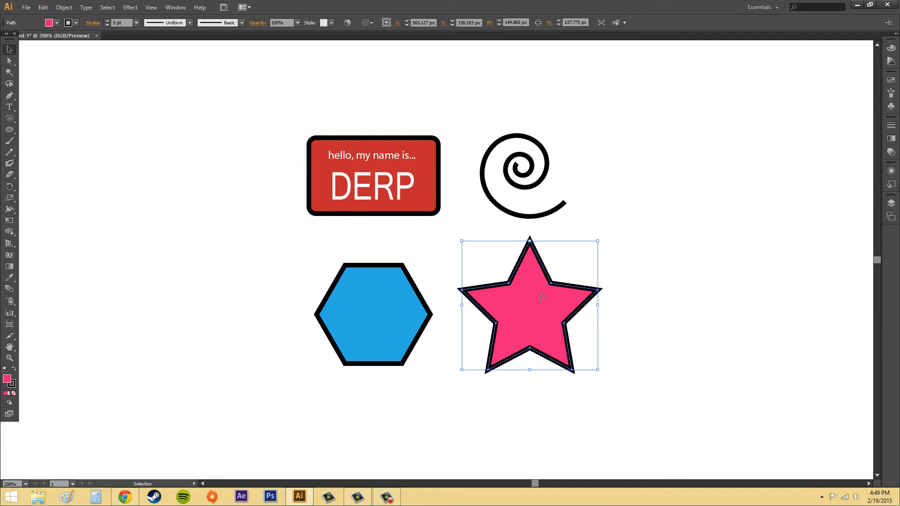
key("ctrl+f")
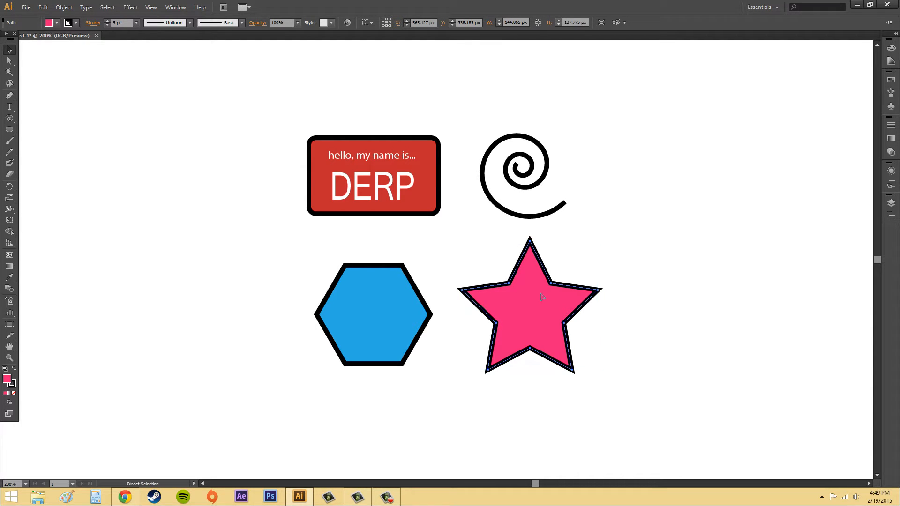
left_click(44, 7)
left_click(55, 29)
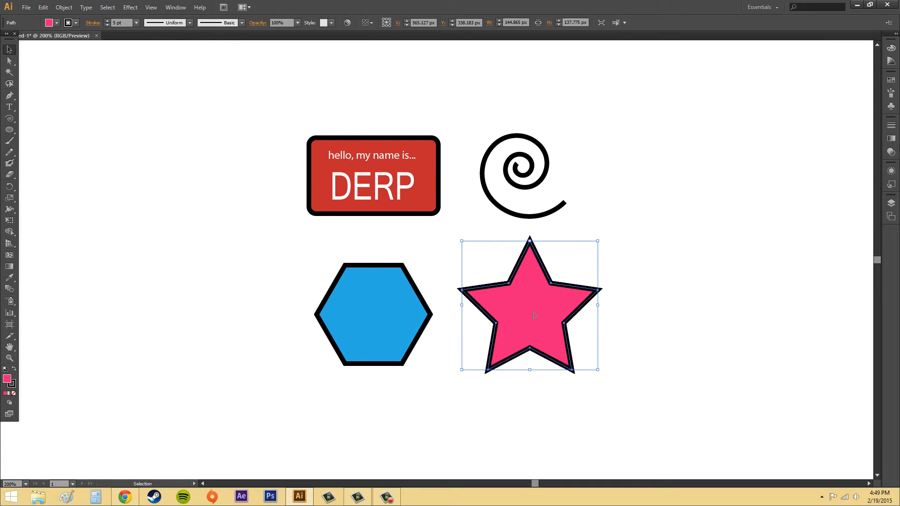
left_click_drag(538, 314, 689, 272)
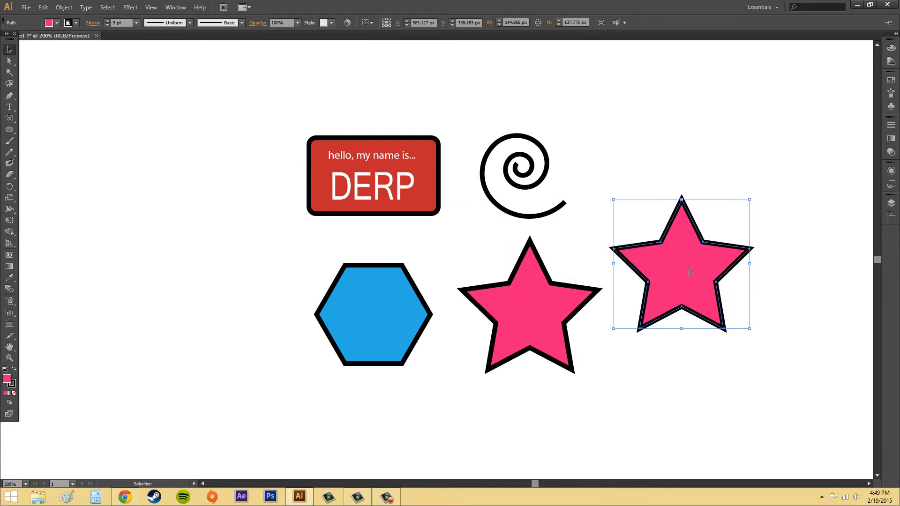
Delete the star copy that was moved up and to the right of the original.
left_click(713, 371)
left_click(709, 269)
key("Delete")
left_click(534, 296)
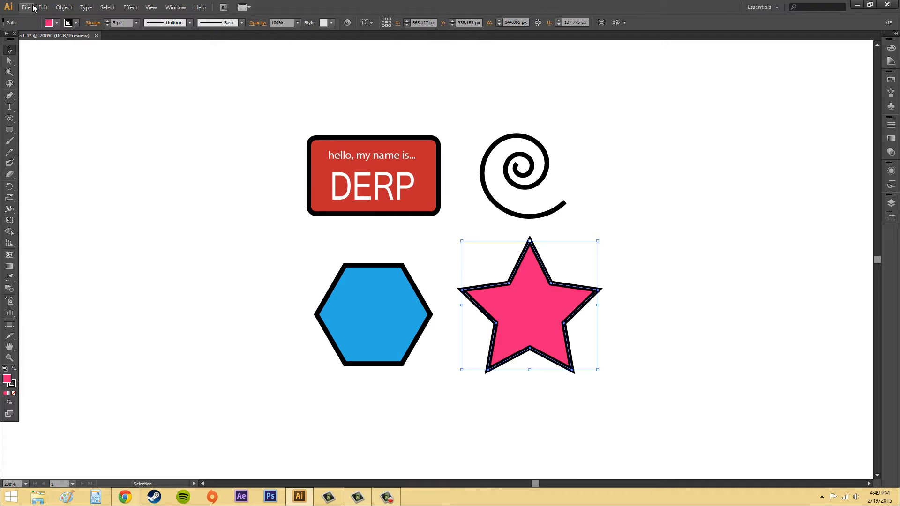
left_click(41, 8)
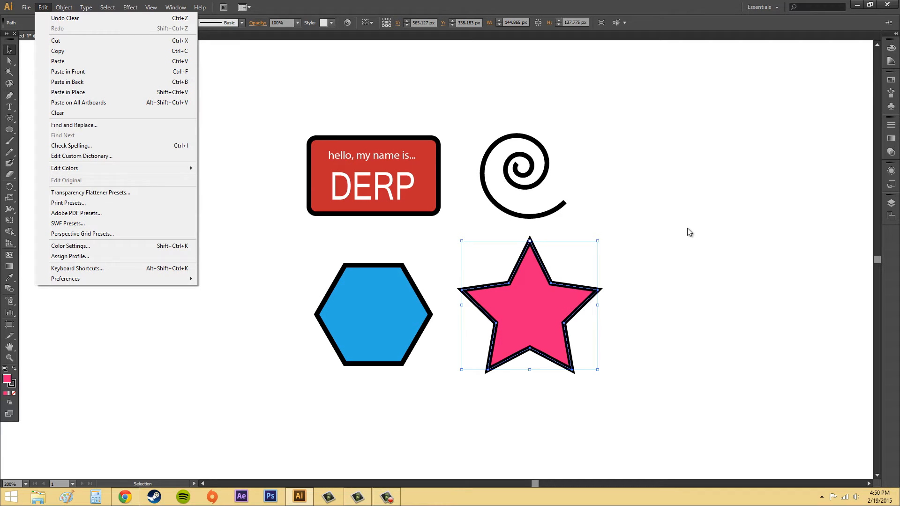
left_click(706, 226)
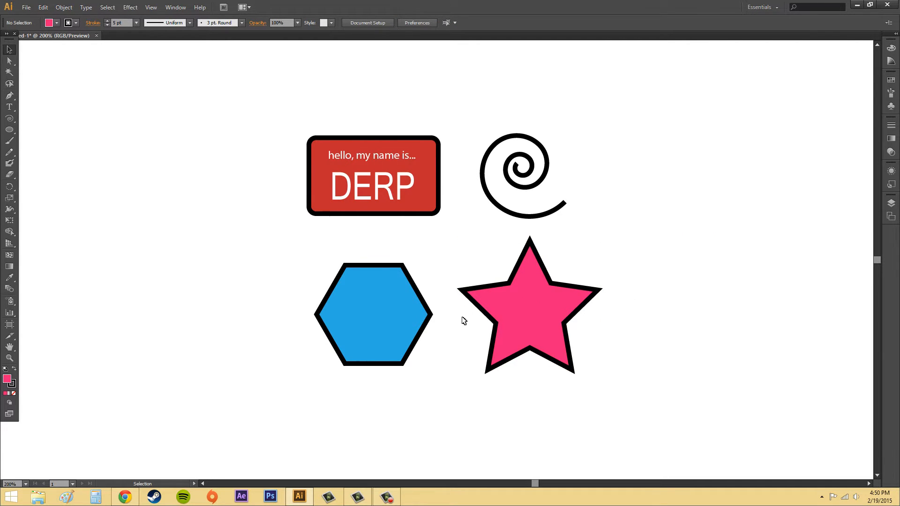
left_click(43, 7)
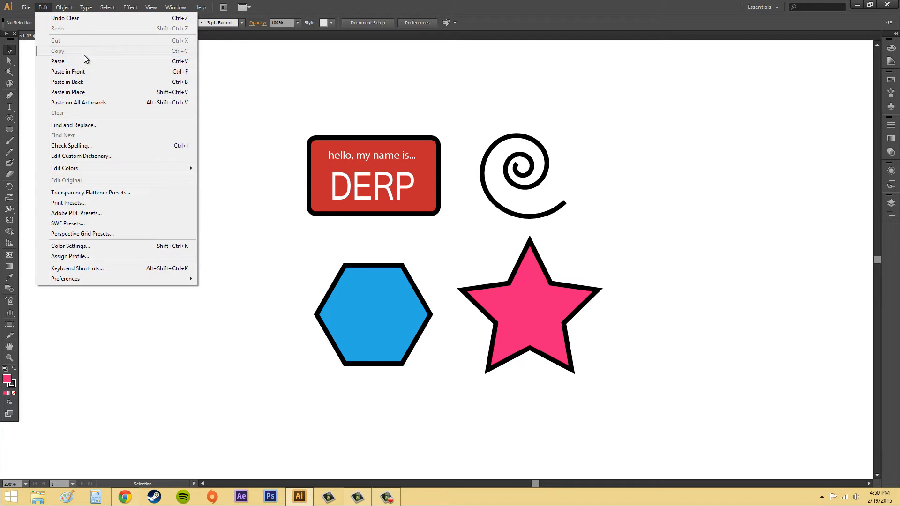
left_click(755, 349)
Duplicate the pink star with a single nudge to the right, and move the copy clear of the original.
left_click(545, 316)
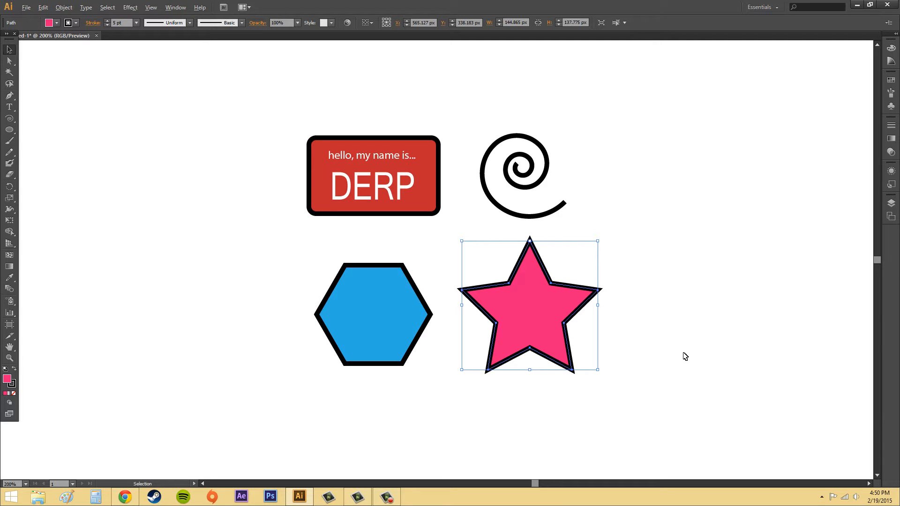
key("Right")
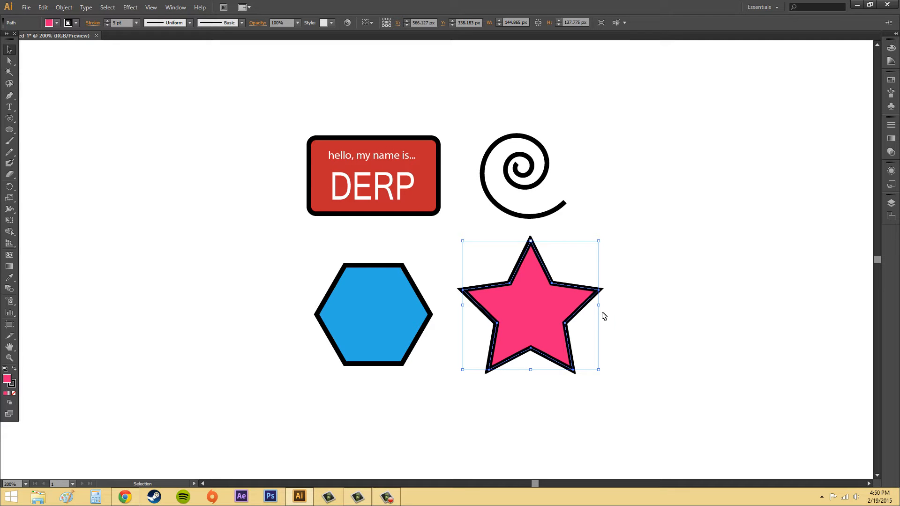
left_click(691, 330)
left_click_drag(556, 317, 695, 305)
Delete the duplicate star beside the original.
left_click(608, 399)
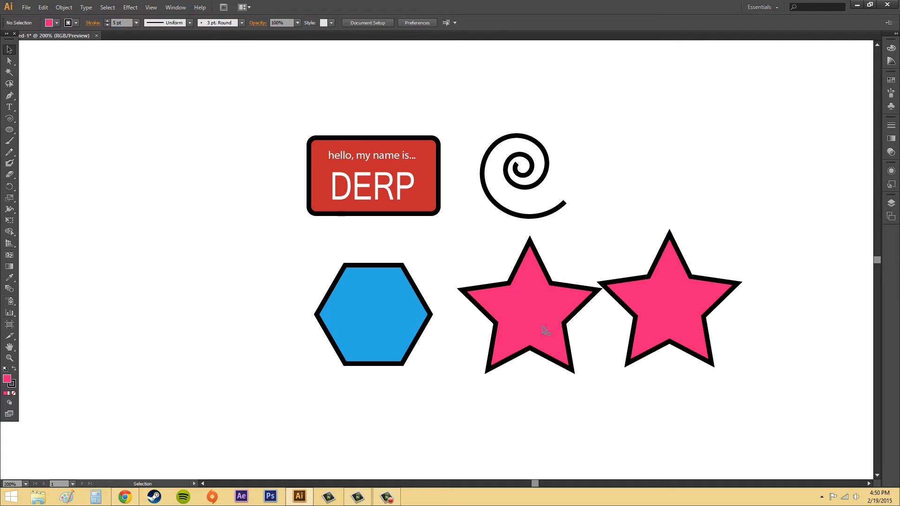
left_click(686, 303)
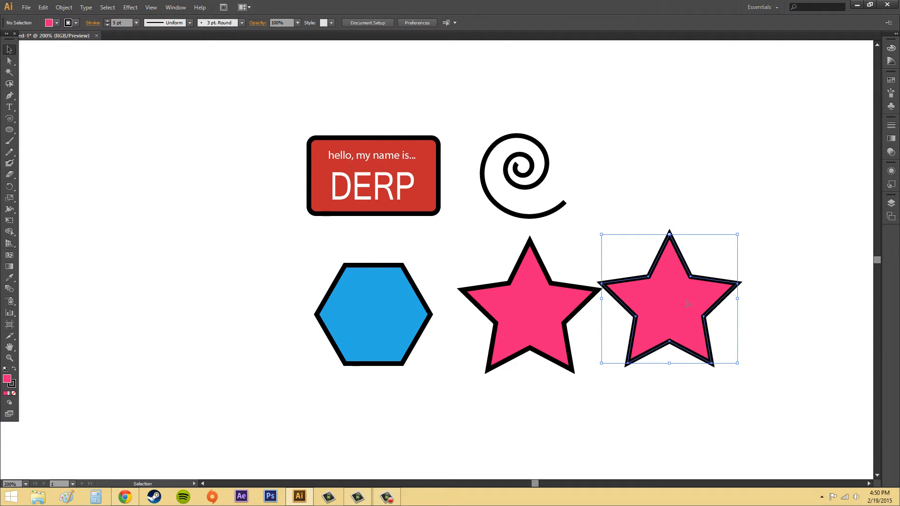
key("Delete")
Create seven stacked duplicates of the pink star, each nudged 1 px further right than the previous one.
left_click(561, 315)
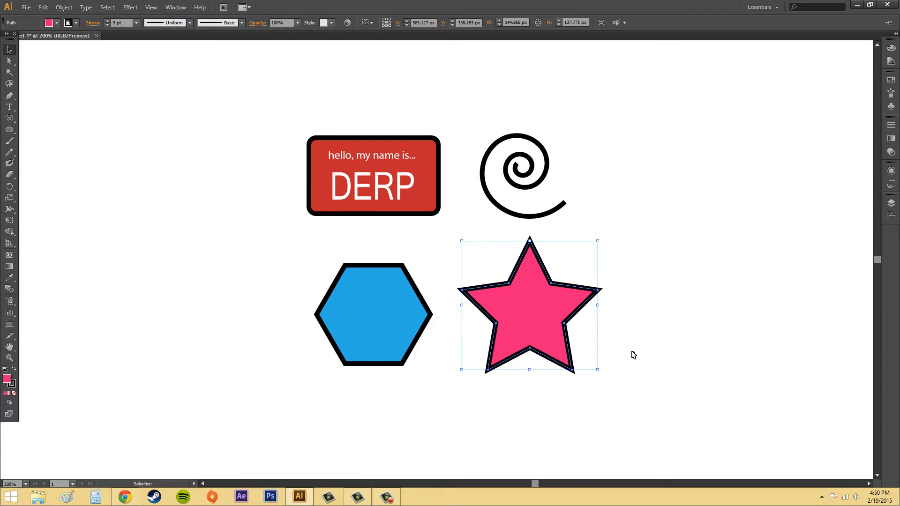
key("alt+Right")
key("alt+Right")
key("alt+Right")
key("alt+Right")
key("alt+Right")
key("alt+Right")
key("alt+Right")
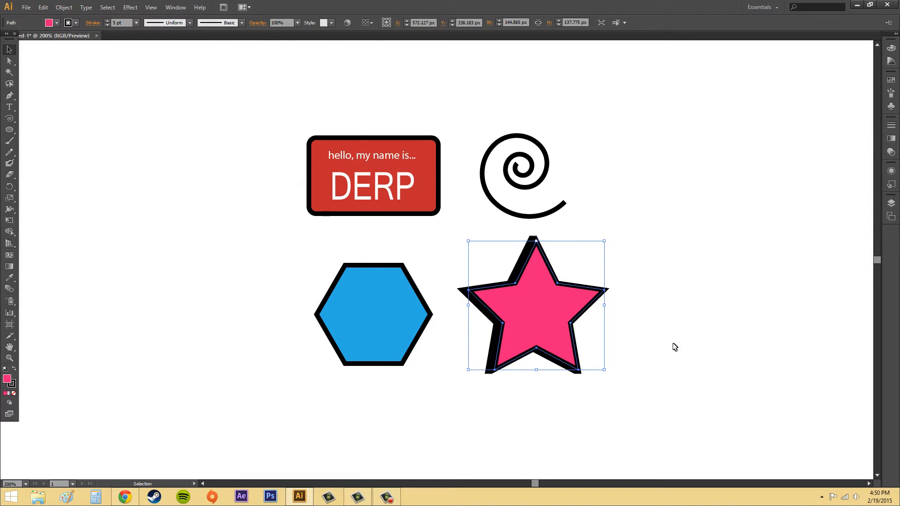
left_click(717, 333)
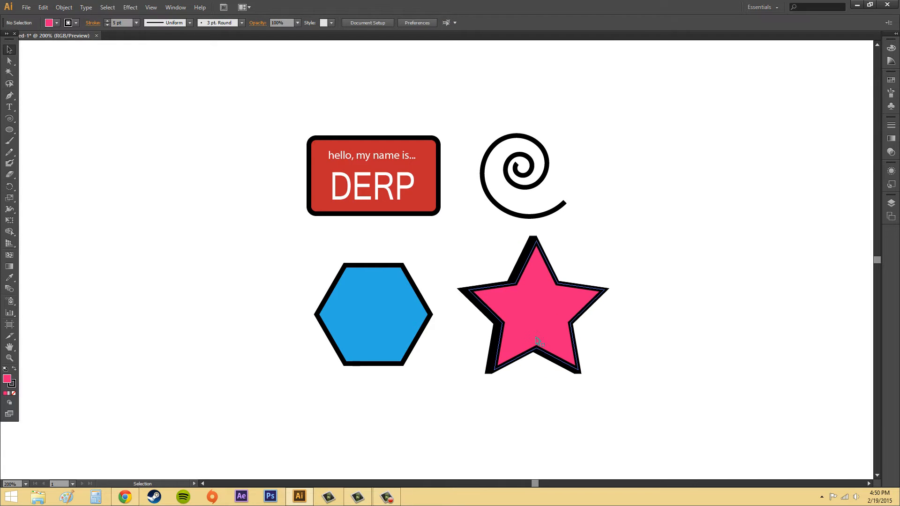
Pull the stacked star copies off the original one by one and scatter them around the artwork.
left_click_drag(548, 330, 703, 398)
left_click(551, 332)
left_click_drag(535, 321, 674, 194)
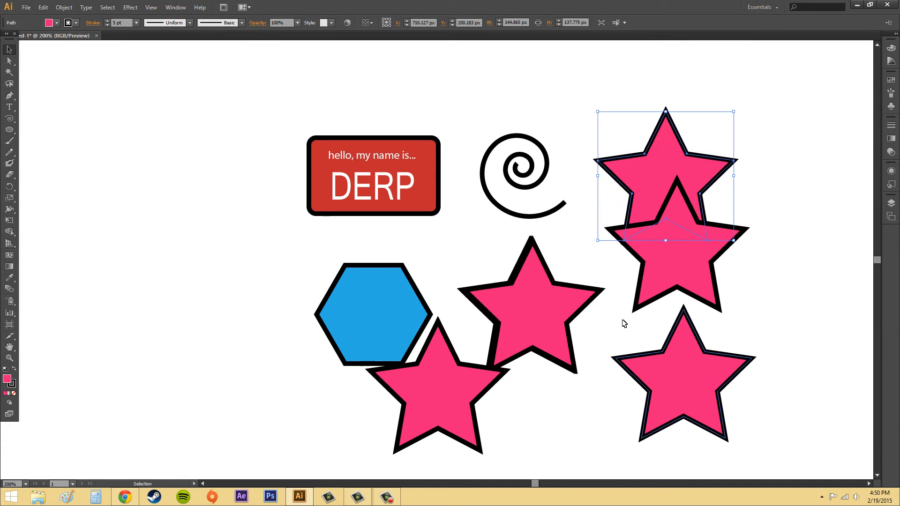
left_click(531, 309)
left_click_drag(530, 308, 195, 231)
left_click(531, 303)
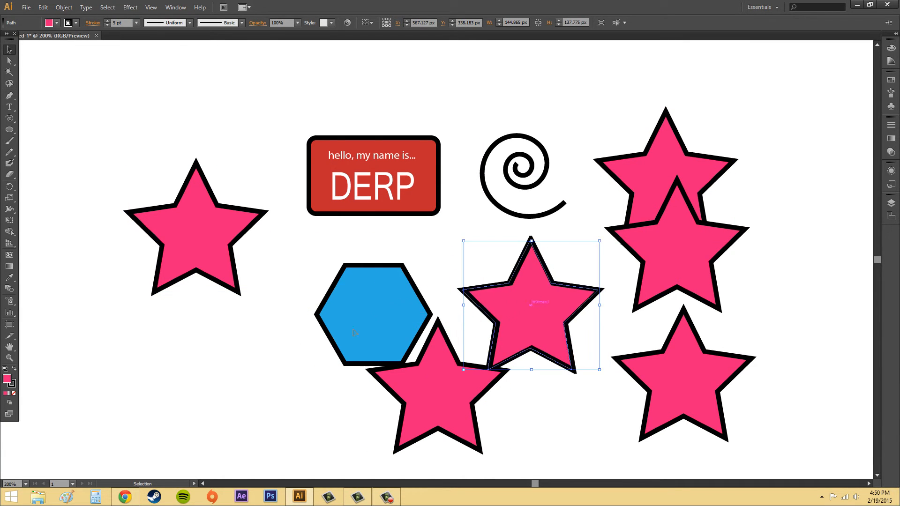
left_click_drag(531, 304, 215, 350)
left_click(534, 310)
left_click_drag(534, 309, 406, 154)
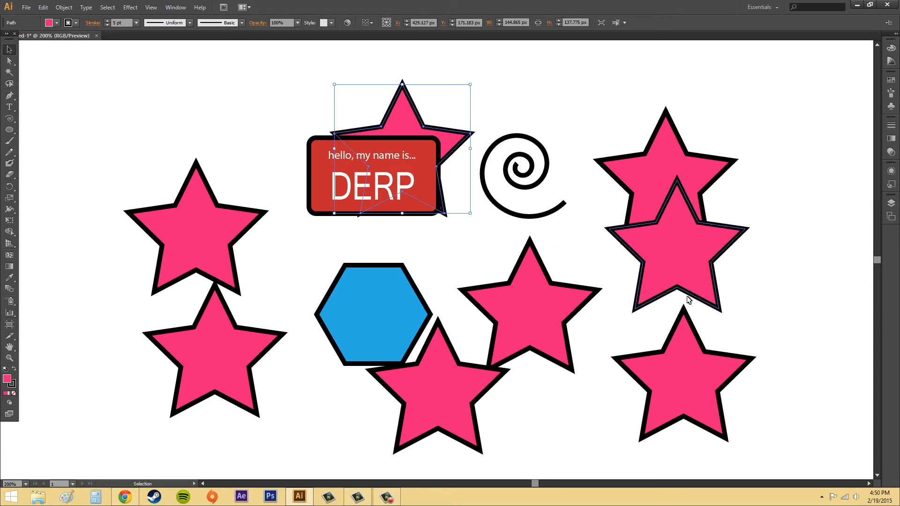
Delete all the duplicate pink stars, keeping only the one beside the blue hexagon, and leave nothing selected.
left_click(682, 181)
left_click(416, 113)
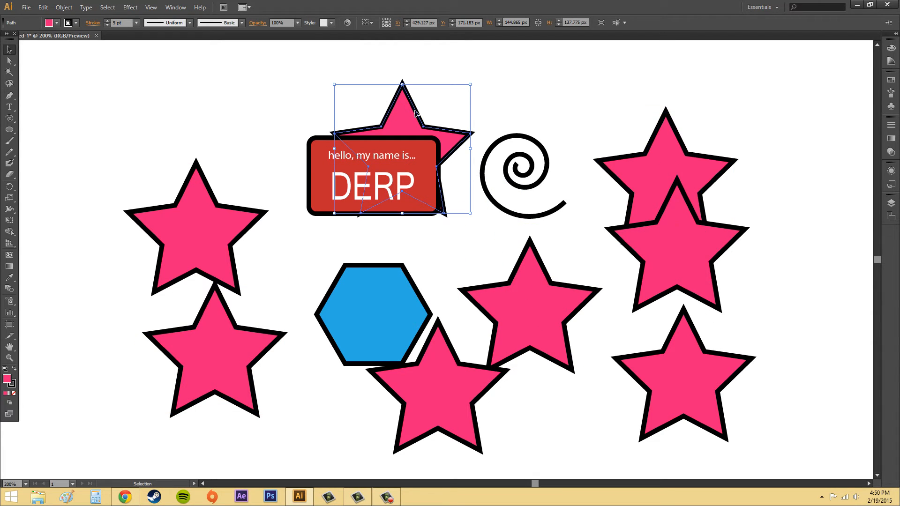
key("Delete")
left_click(624, 165)
key("Delete")
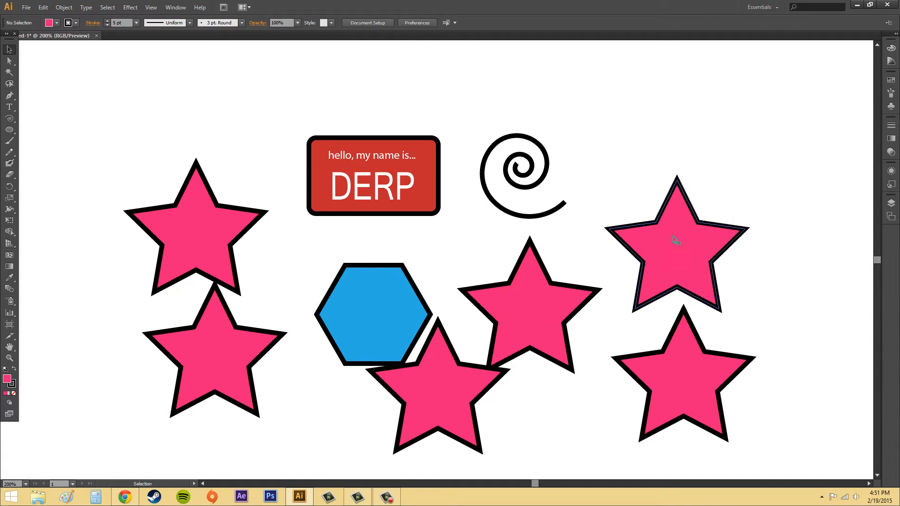
left_click(674, 268)
key("Delete")
left_click(684, 375)
key("Delete")
left_click(452, 382)
key("Delete")
left_click(212, 316)
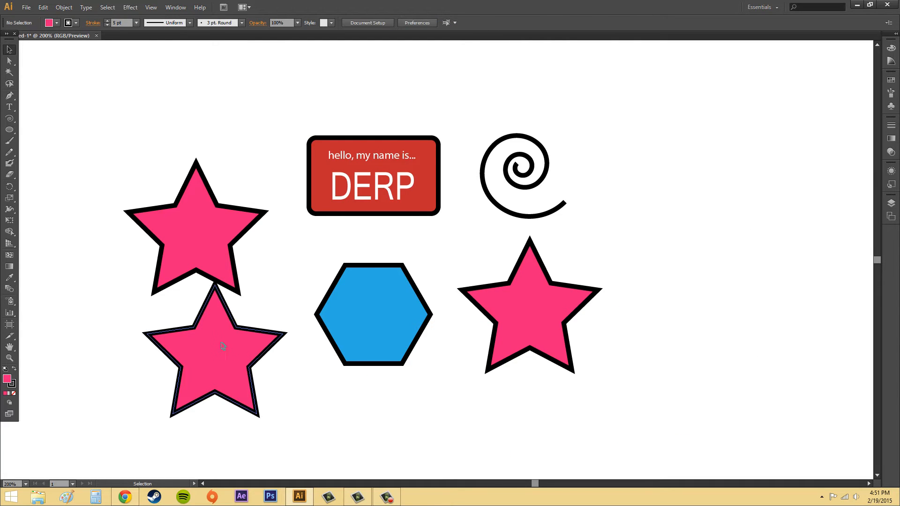
key("Delete")
left_click(199, 248)
key("Delete")
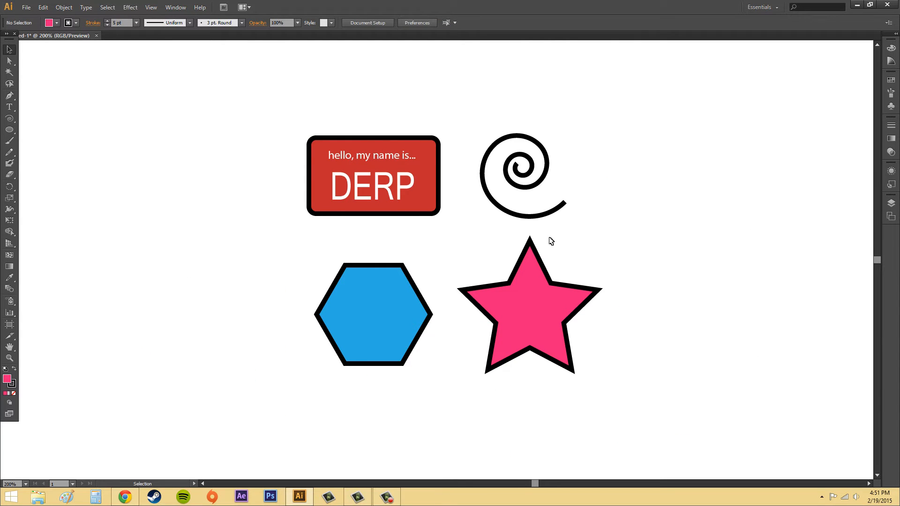
left_click(546, 301)
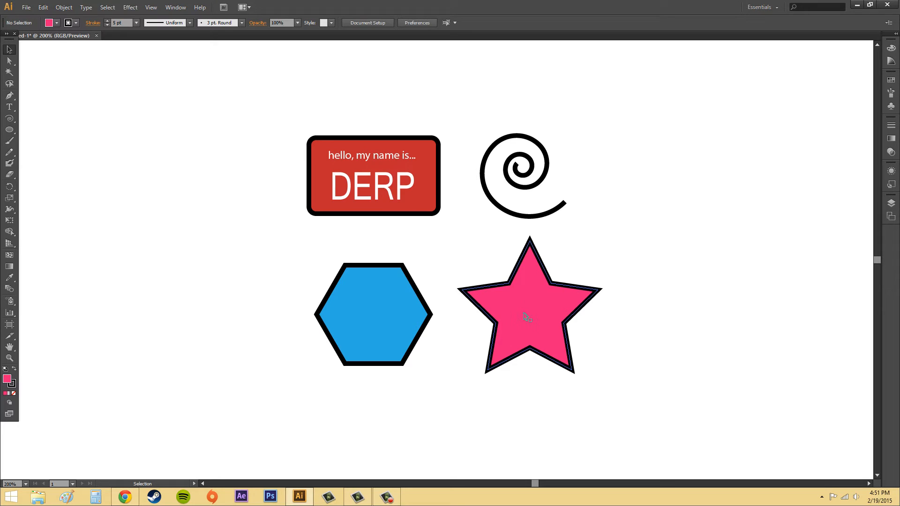
left_click(614, 317)
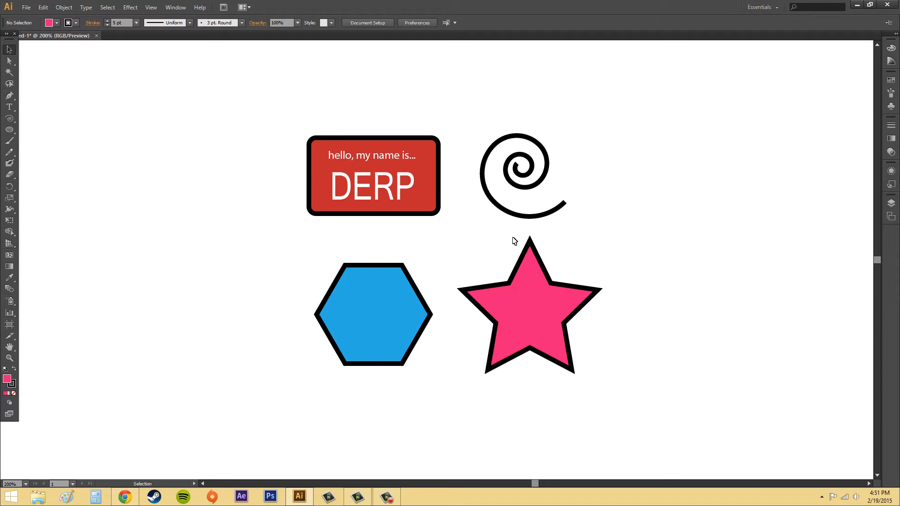
Create a new 960 x 560 px document with the Web profile.
left_click(26, 7)
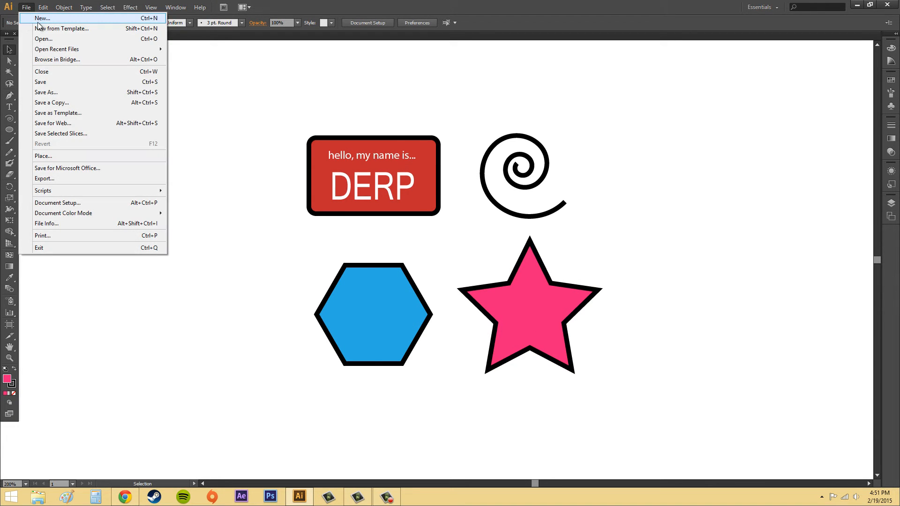
left_click(39, 21)
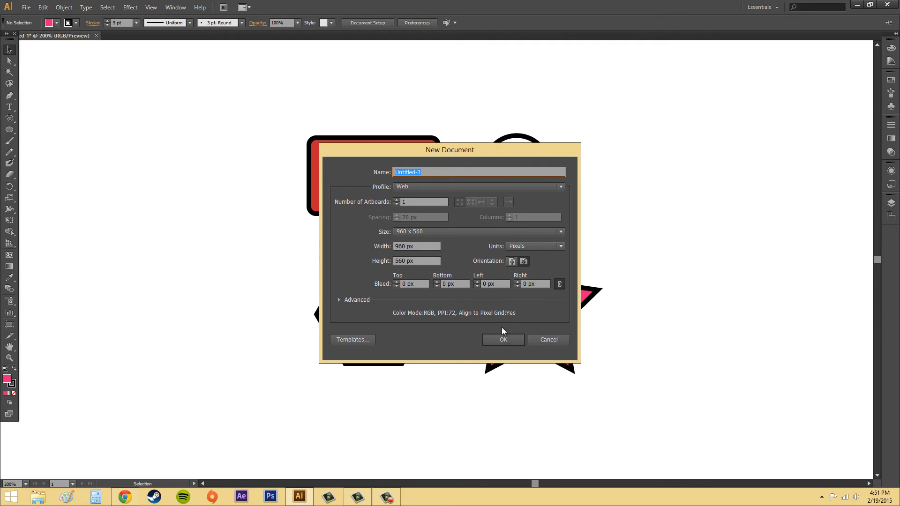
left_click(504, 345)
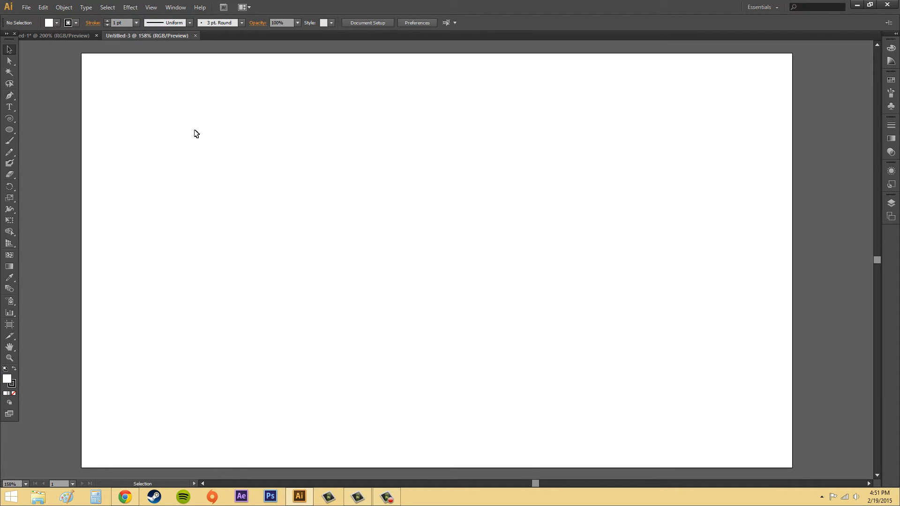
Look back at the artwork document, return to the blank one, and tile the two documents side by side.
left_click(56, 35)
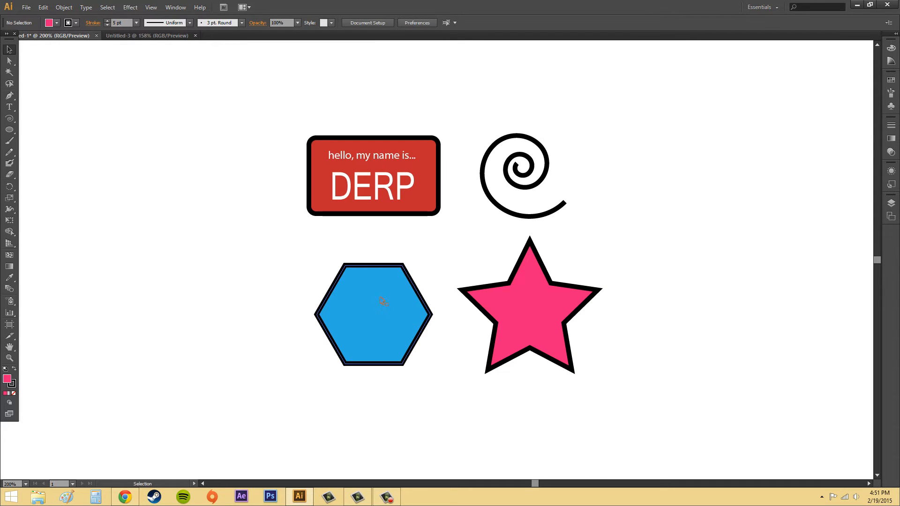
left_click(134, 36)
left_click(244, 7)
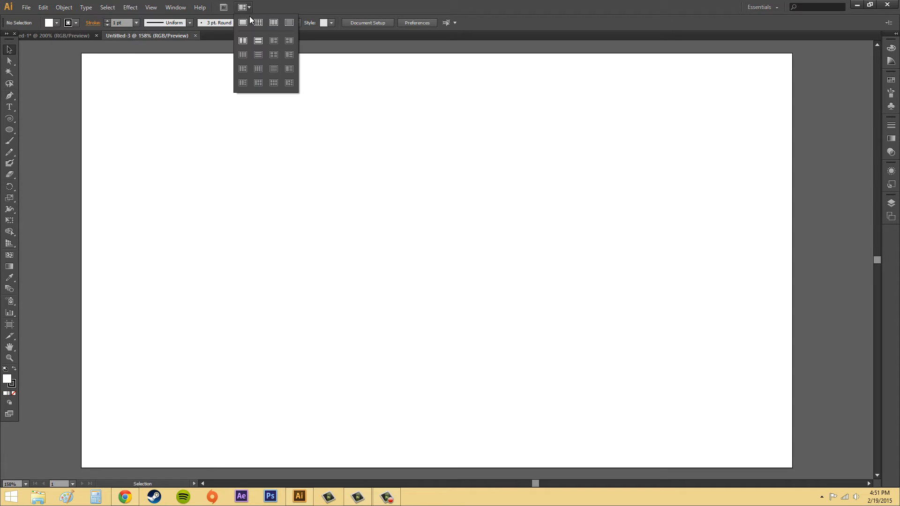
left_click(242, 41)
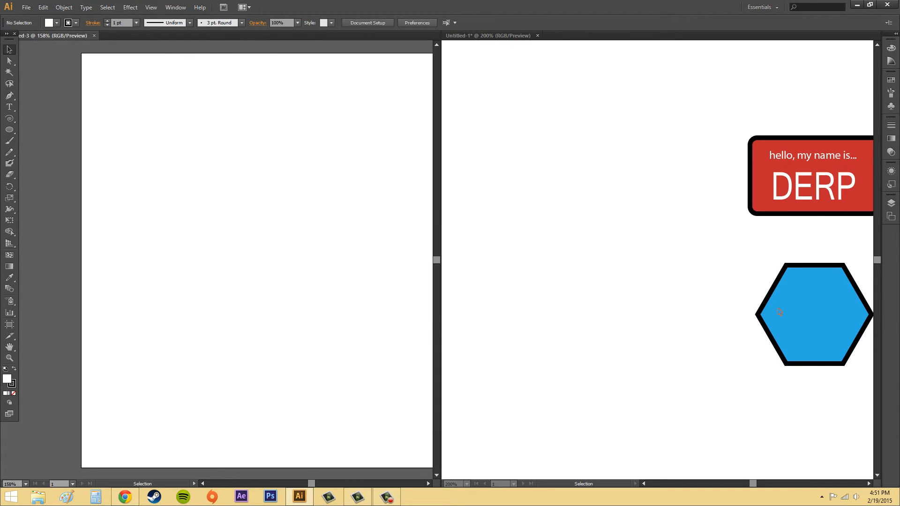
Copy the blue hexagon from the artwork document into the blank document by moving it across the windows.
left_click(821, 309)
left_click(824, 308)
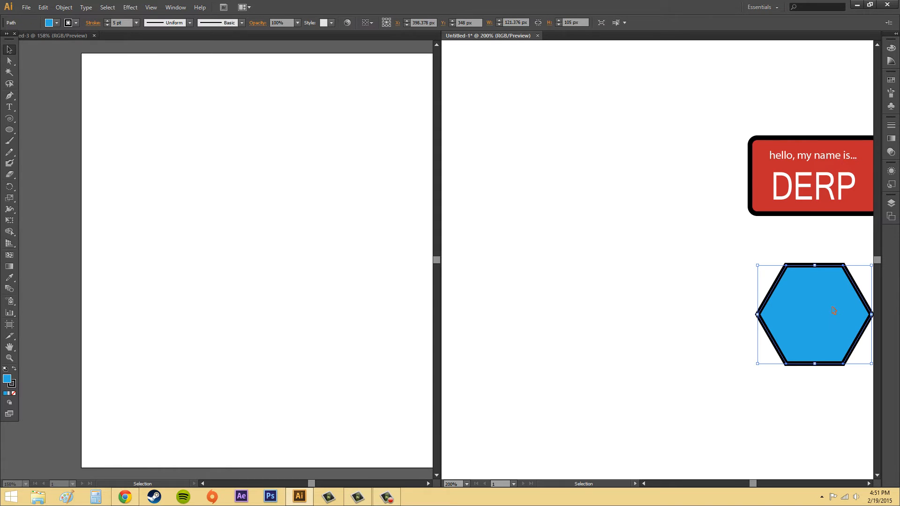
left_click_drag(831, 309, 447, 301)
left_click_drag(247, 304, 248, 305)
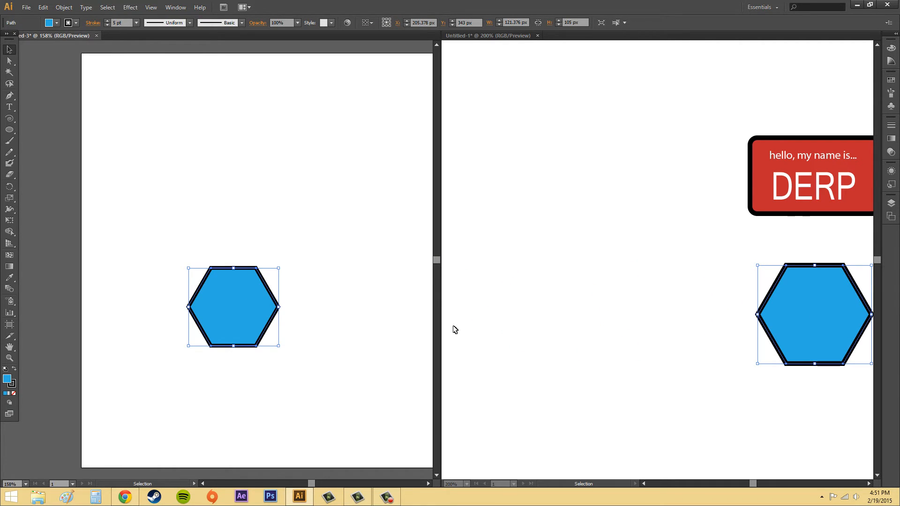
Close the new document without saving its changes and clear the selection in the artwork document.
left_click(96, 36)
left_click(491, 271)
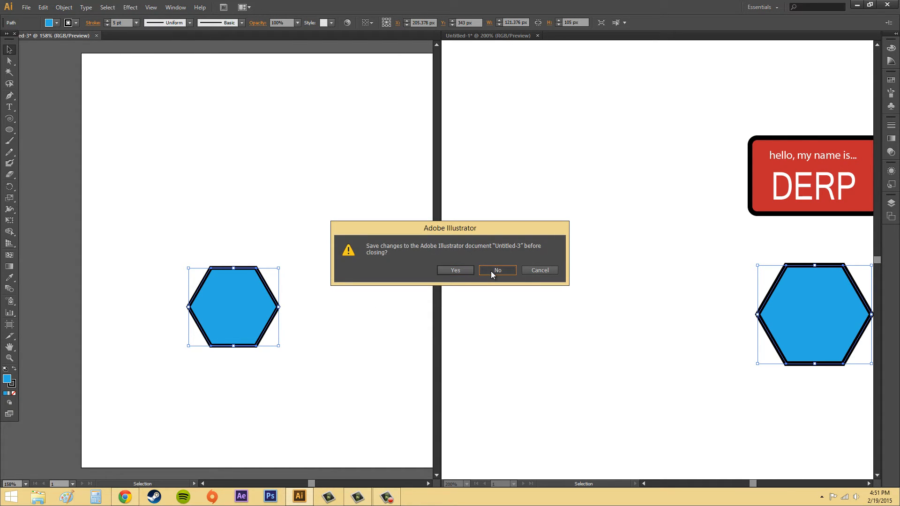
left_click(655, 262)
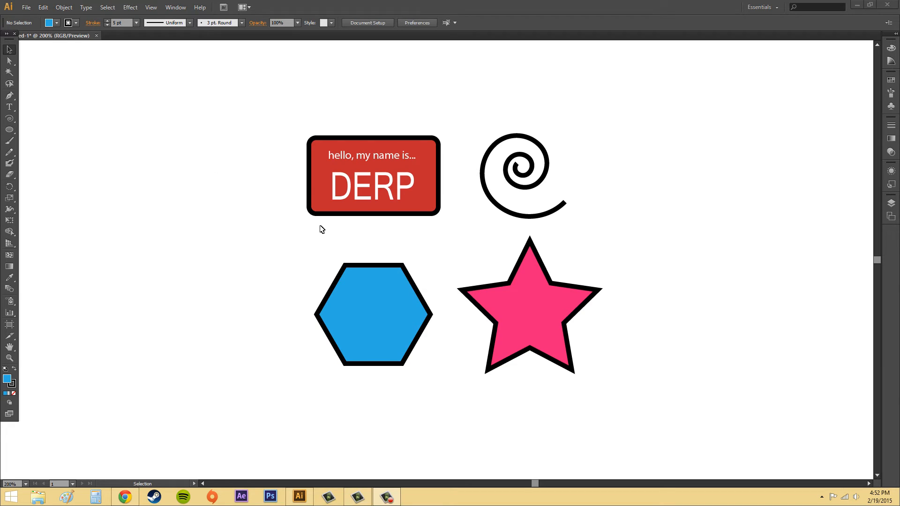
Start Offset Path on the pink star with a 30 px offset and Miter joins, keeping the dialog clear of the star.
left_click(546, 318)
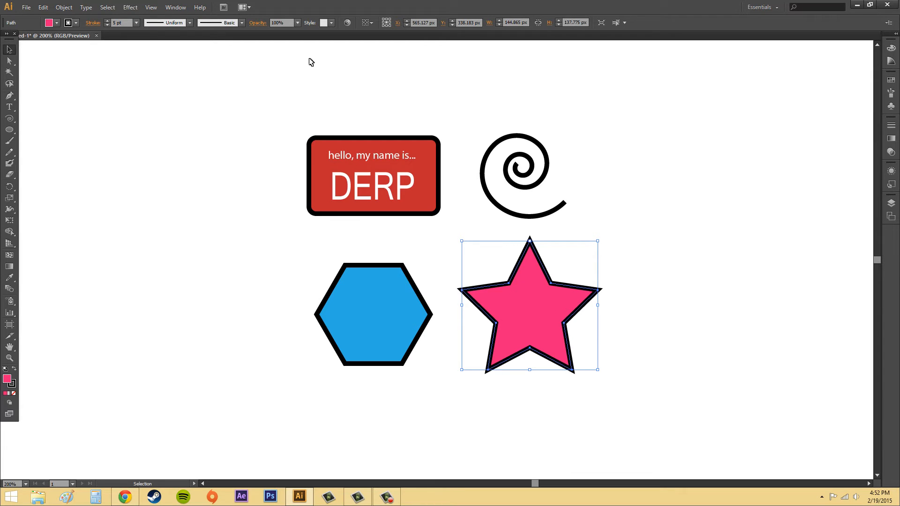
left_click(66, 8)
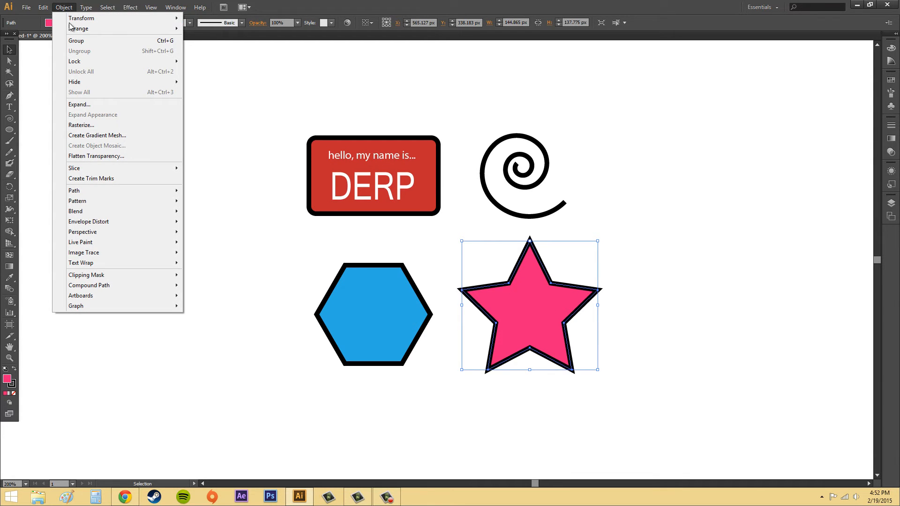
mouse_move(136, 190)
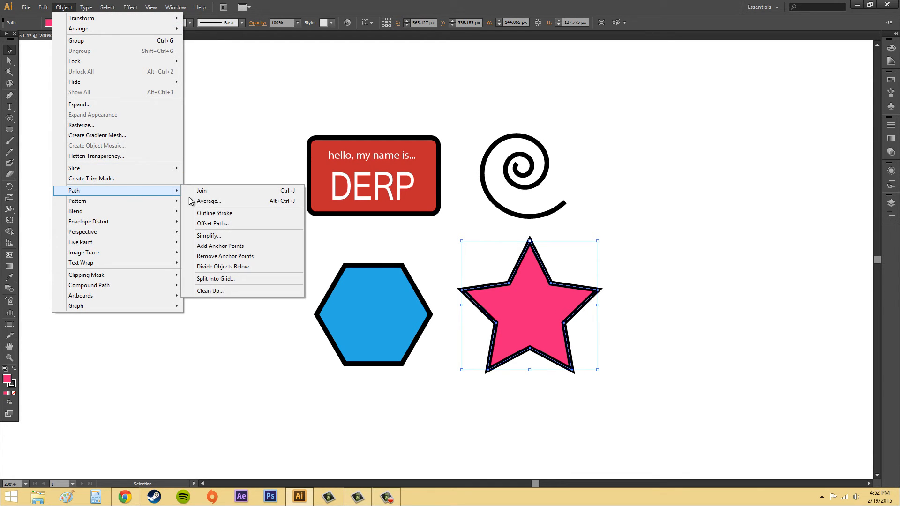
left_click(261, 223)
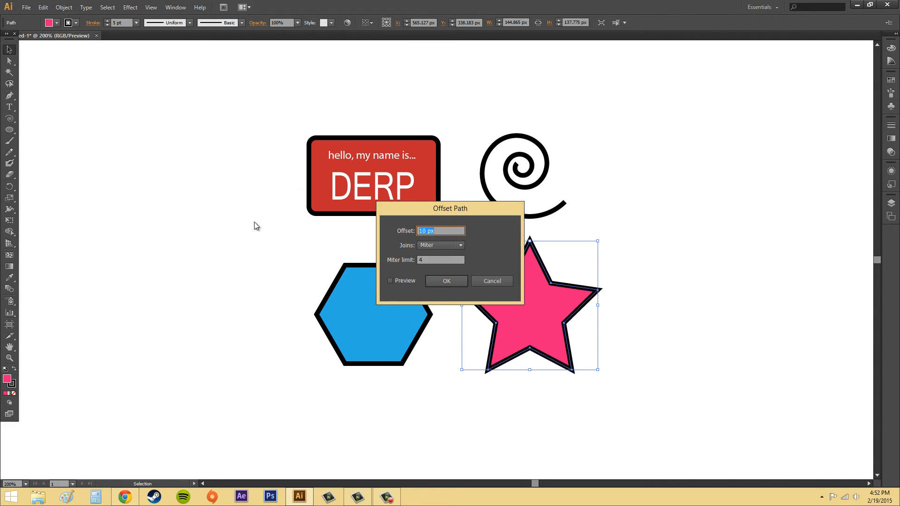
left_click_drag(460, 210, 216, 255)
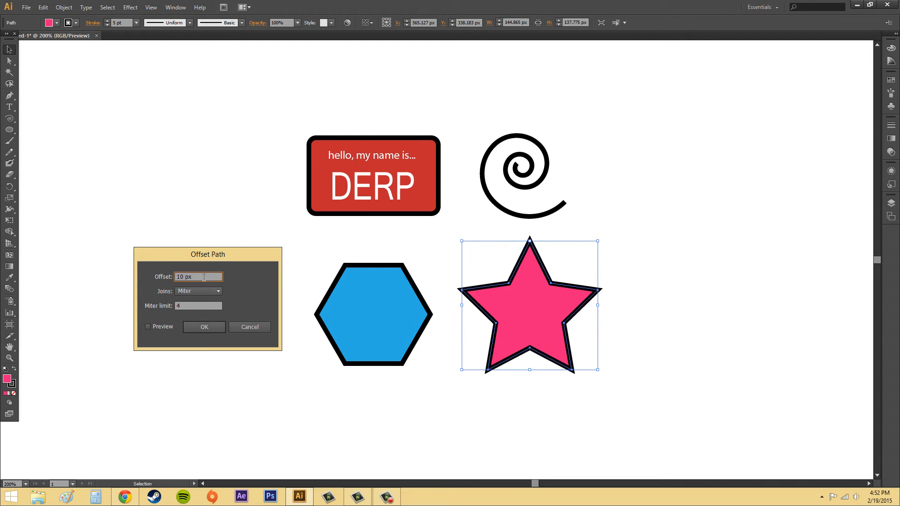
type("30")
left_click(187, 291)
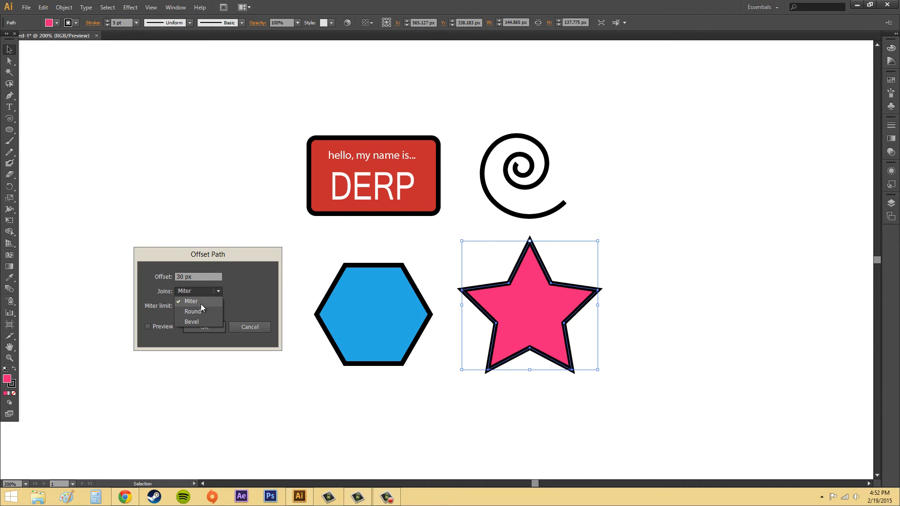
left_click(195, 302)
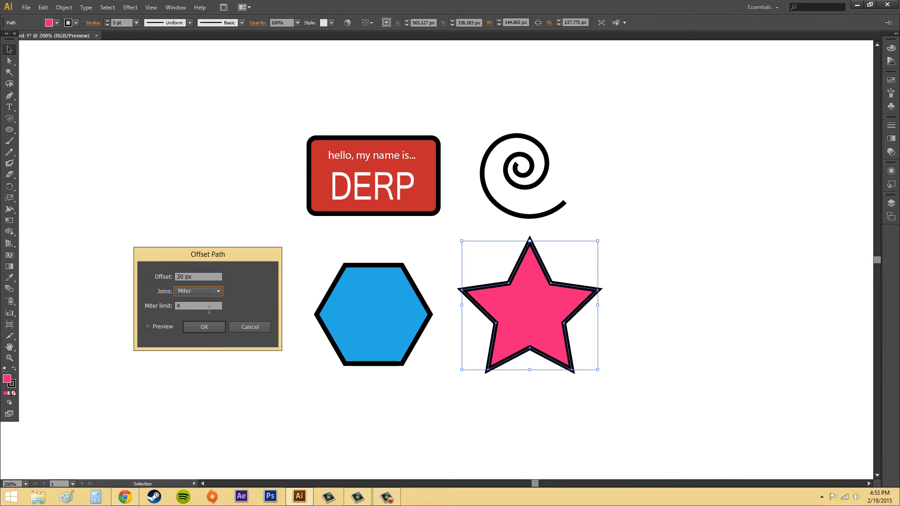
Set the miter limit to 100 and turn on the preview, toggling it to compare the star with and without the offset.
left_click(202, 306)
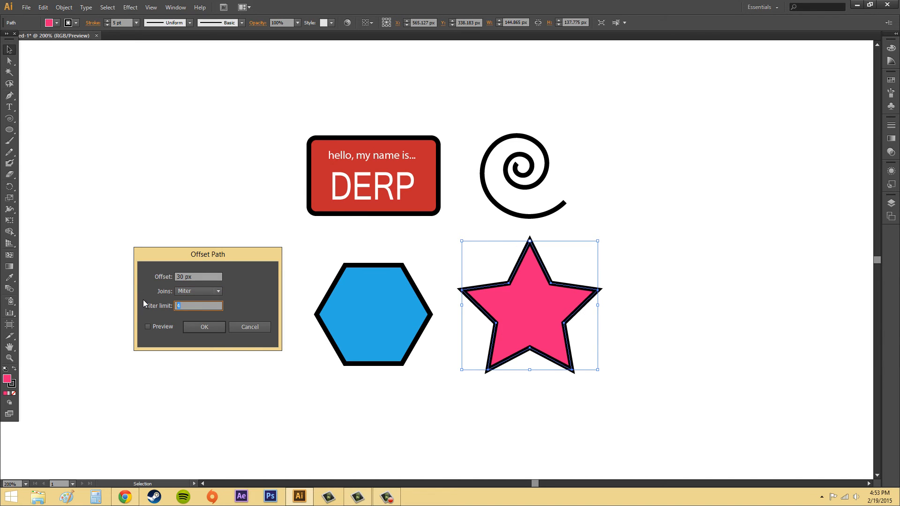
key("BackSpace")
type("100")
left_click(147, 326)
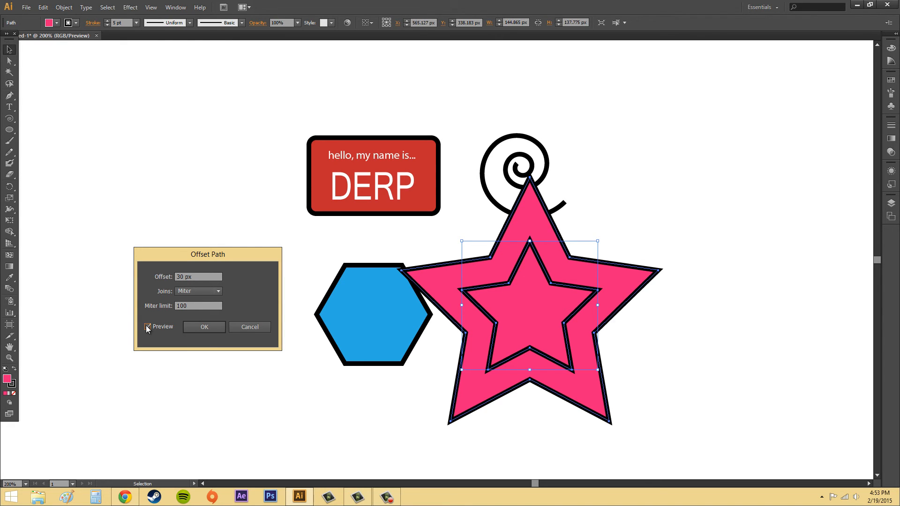
left_click(147, 327)
left_click(147, 326)
left_click(148, 327)
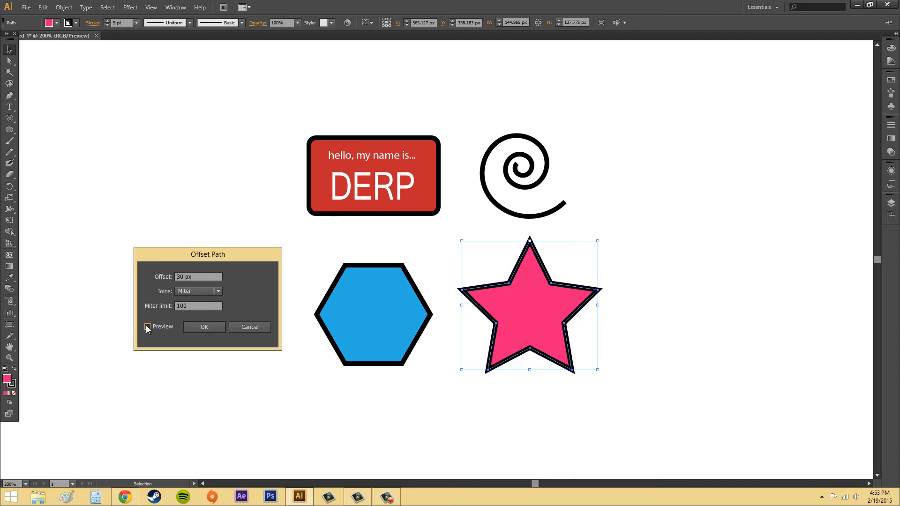
left_click(148, 327)
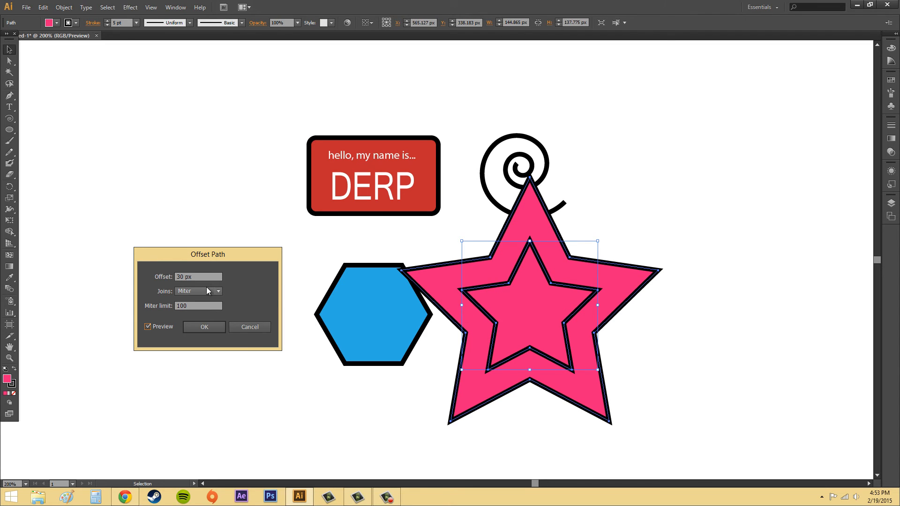
Preview offsets of 0 and 10 px on the star, and set the offset to -10 px for an inner copy.
left_click_drag(210, 277, 115, 266)
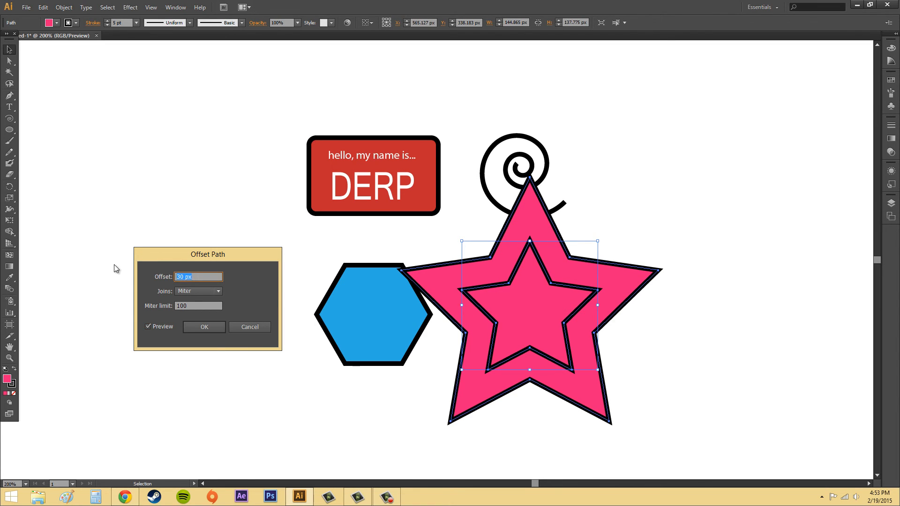
type("0")
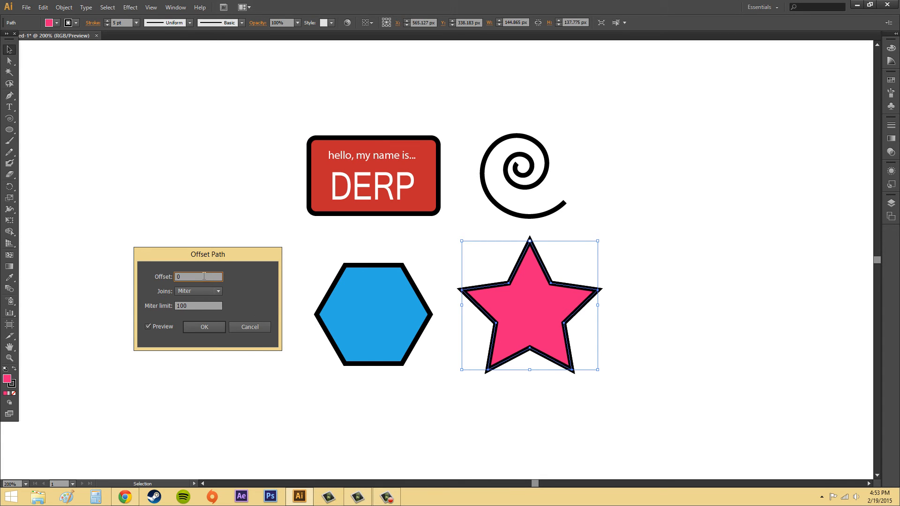
key("BackSpace")
type("10")
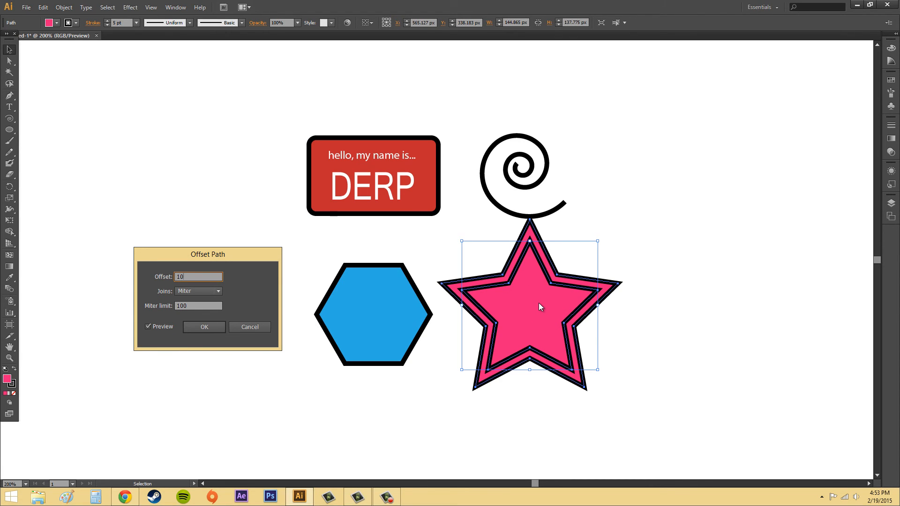
left_click_drag(186, 277, 140, 275)
type("-10")
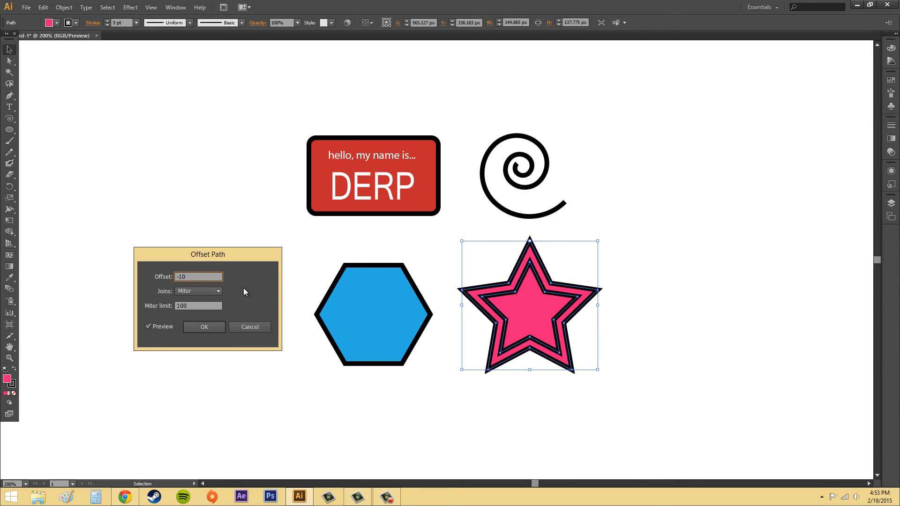
Preview the inner star offset with Round joins, and change the joins to Bevel.
left_click(202, 291)
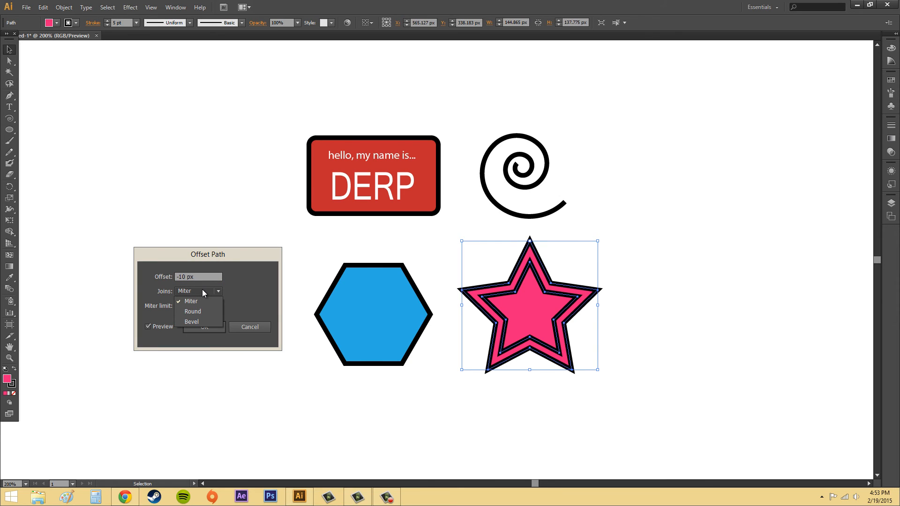
left_click(192, 311)
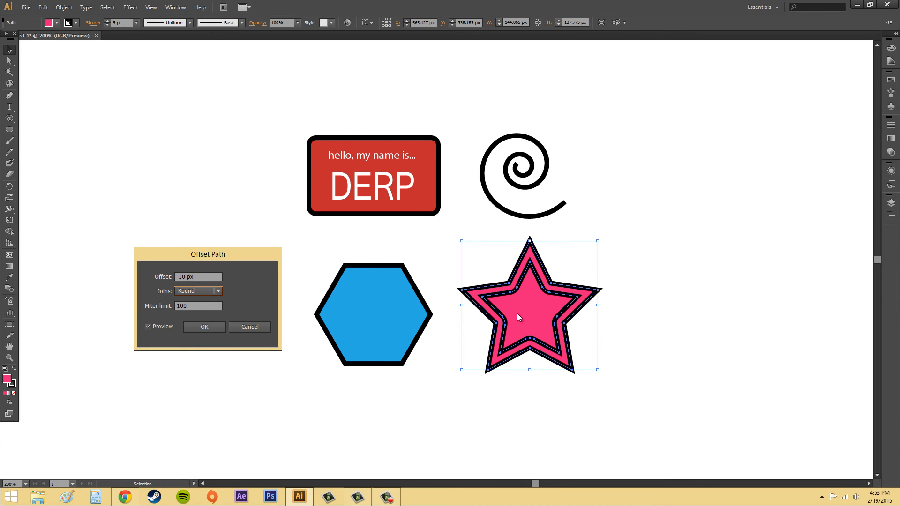
left_click(210, 291)
left_click(203, 310)
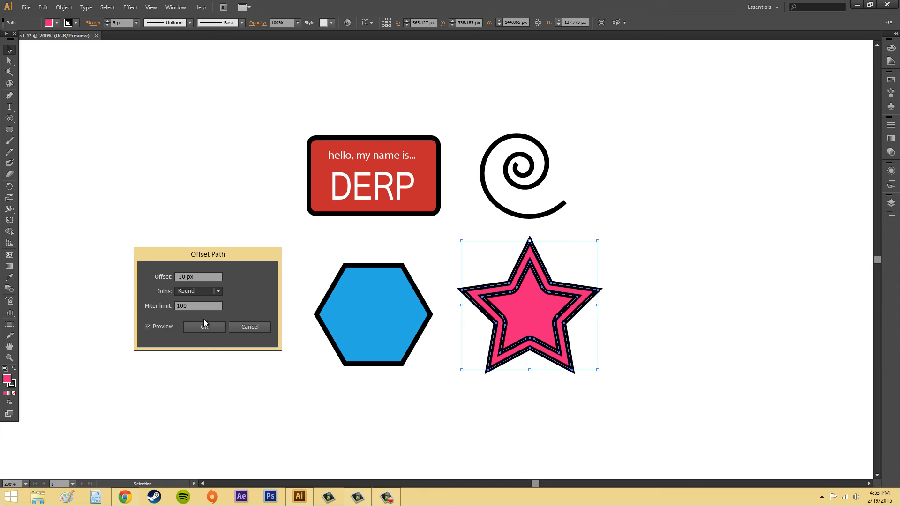
key("Down")
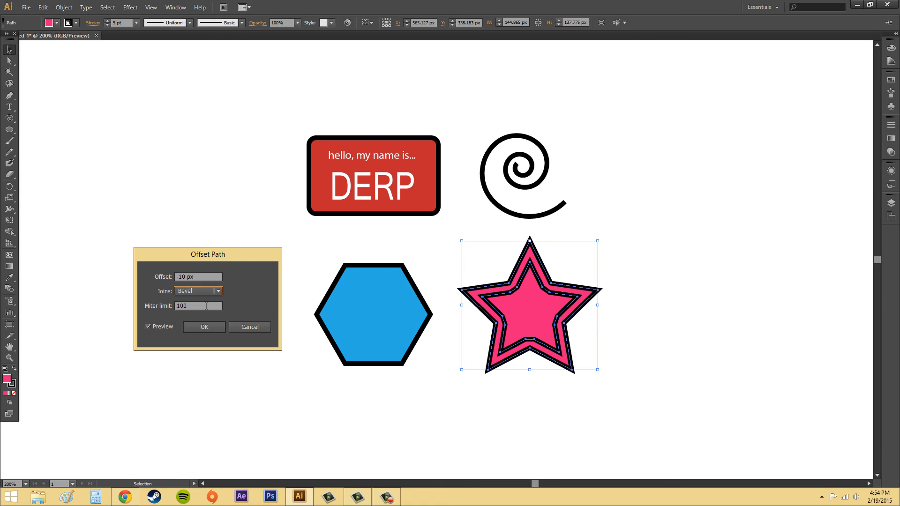
Change the inner star offset back to Miter joins and preview it with a miter limit of 0.
left_click(206, 291)
left_click(206, 297)
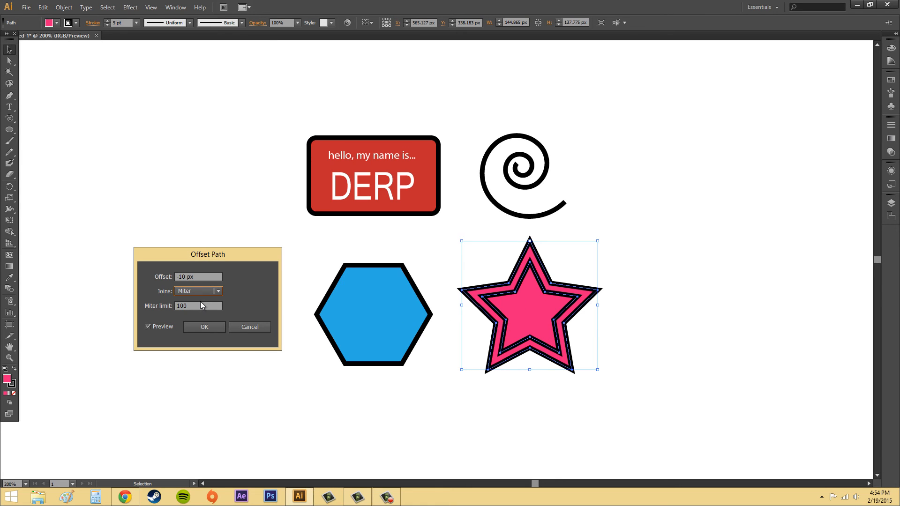
left_click(206, 304)
left_click_drag(206, 304, 163, 305)
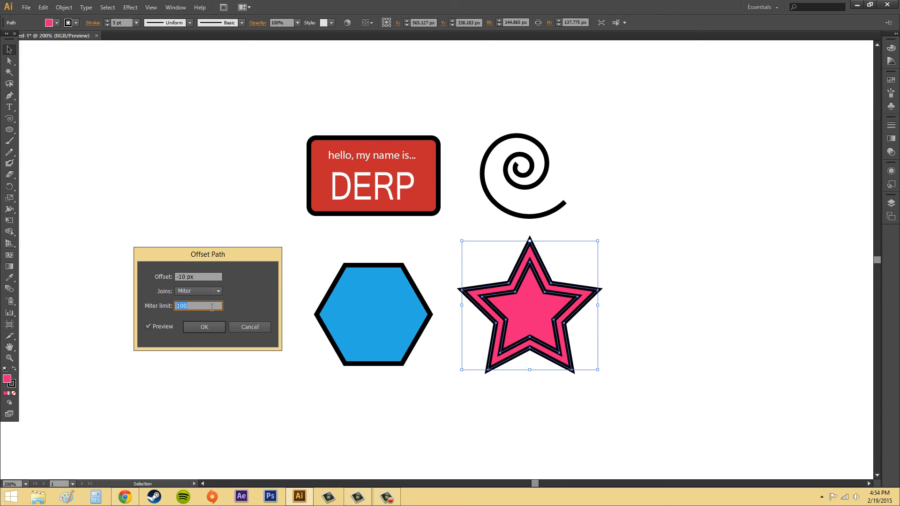
type("0")
left_click(197, 292)
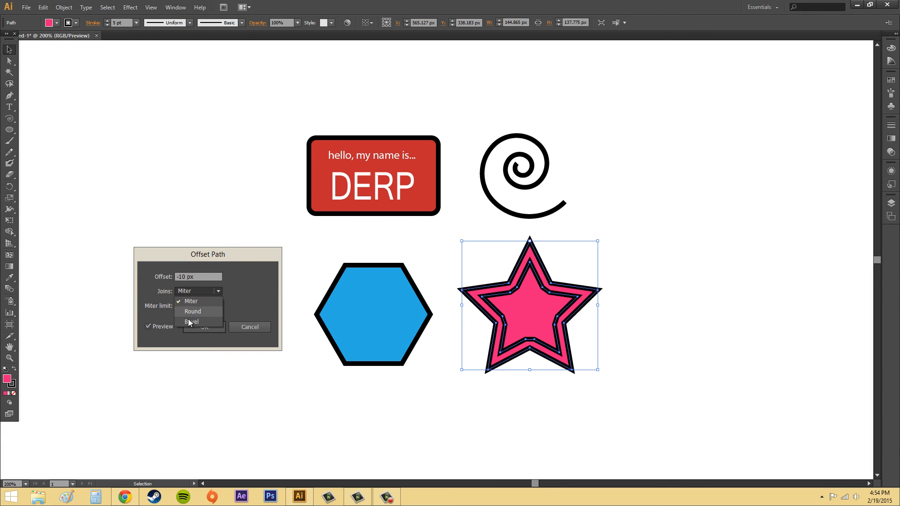
left_click(197, 300)
Try miter limits of 50, 100 and 16000 on the star's inner offset.
left_click(192, 306)
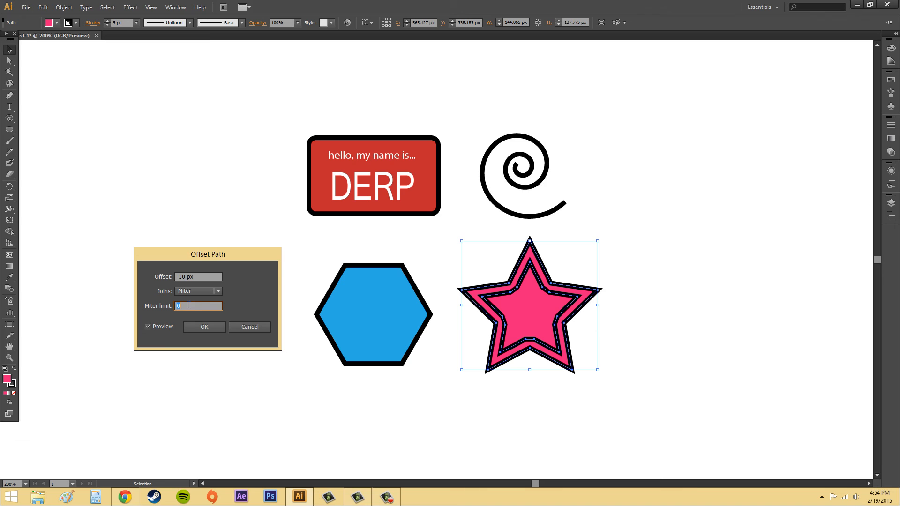
type("50")
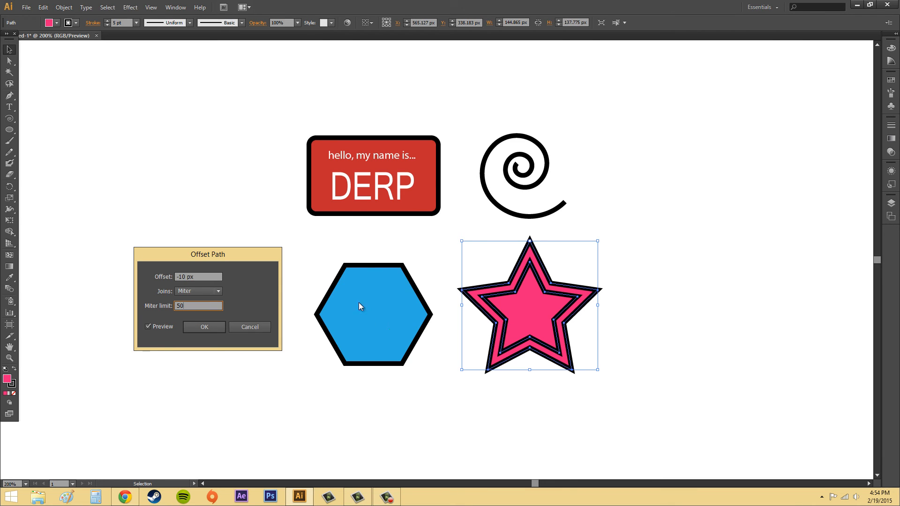
left_click_drag(193, 306, 151, 296)
type("100")
left_click_drag(195, 306, 139, 300)
type("16000")
Set the miter limit to 100 and apply the -10 px offset to the star.
left_click_drag(203, 306, 147, 305)
type("100")
left_click(200, 324)
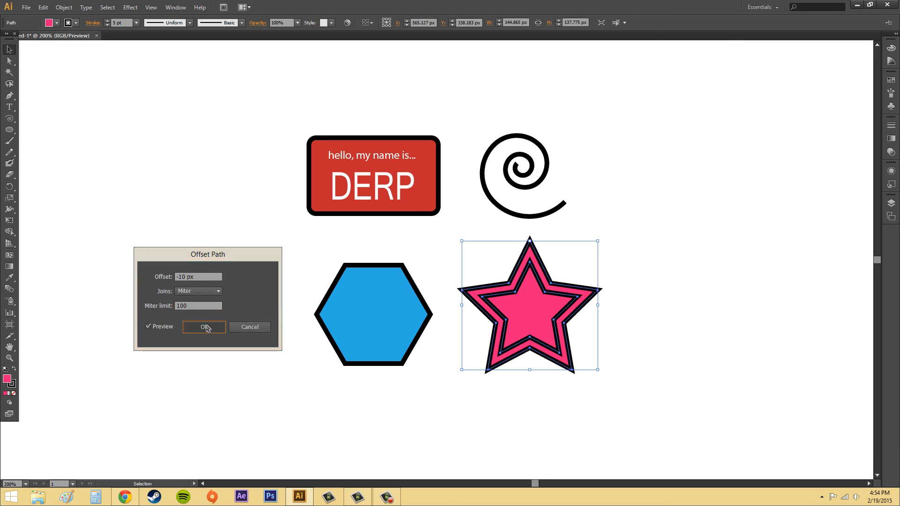
Select only the smaller inner star and delete it, leaving the original pink star.
left_click(659, 303)
left_click(542, 302)
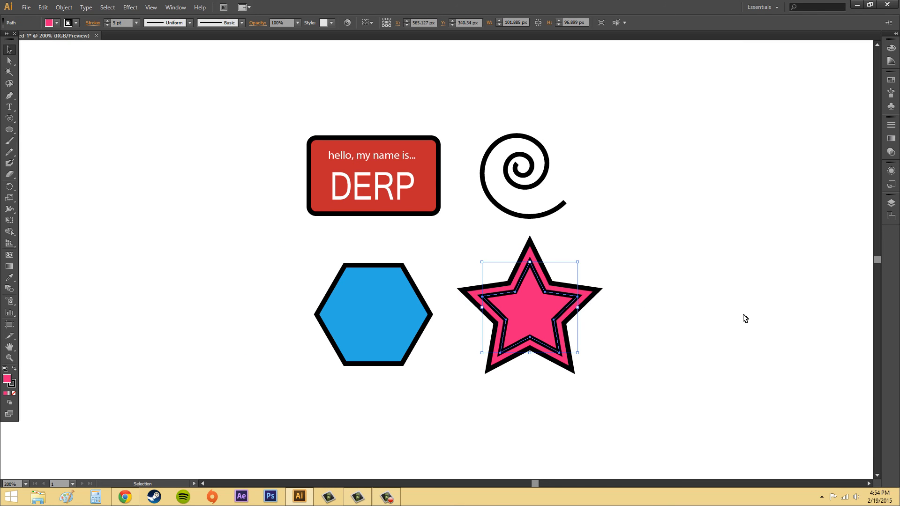
key("Delete")
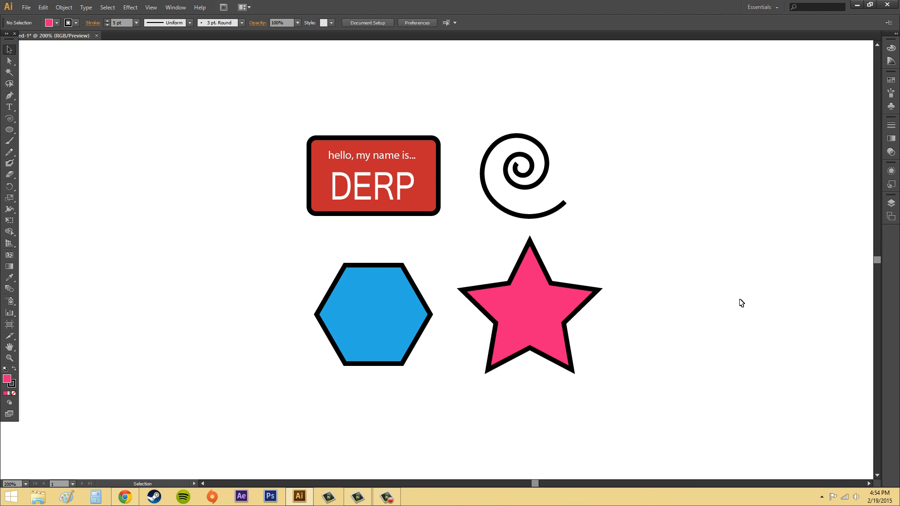